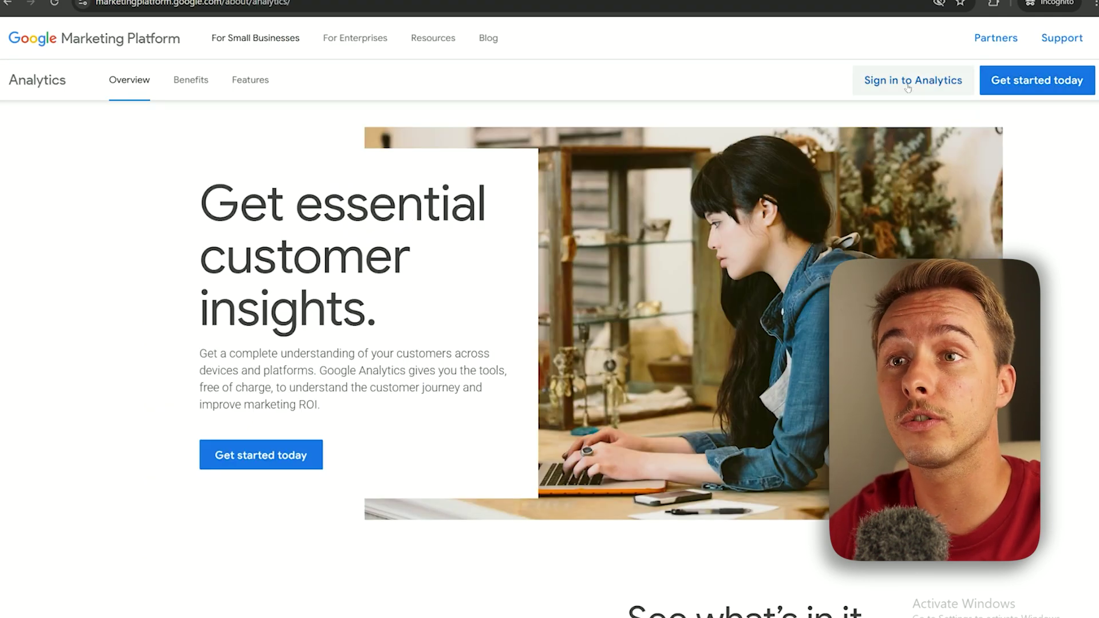
# - Return to the Google results and open the Search Console overview page
pyautogui.hotkey('alt', 'Left')
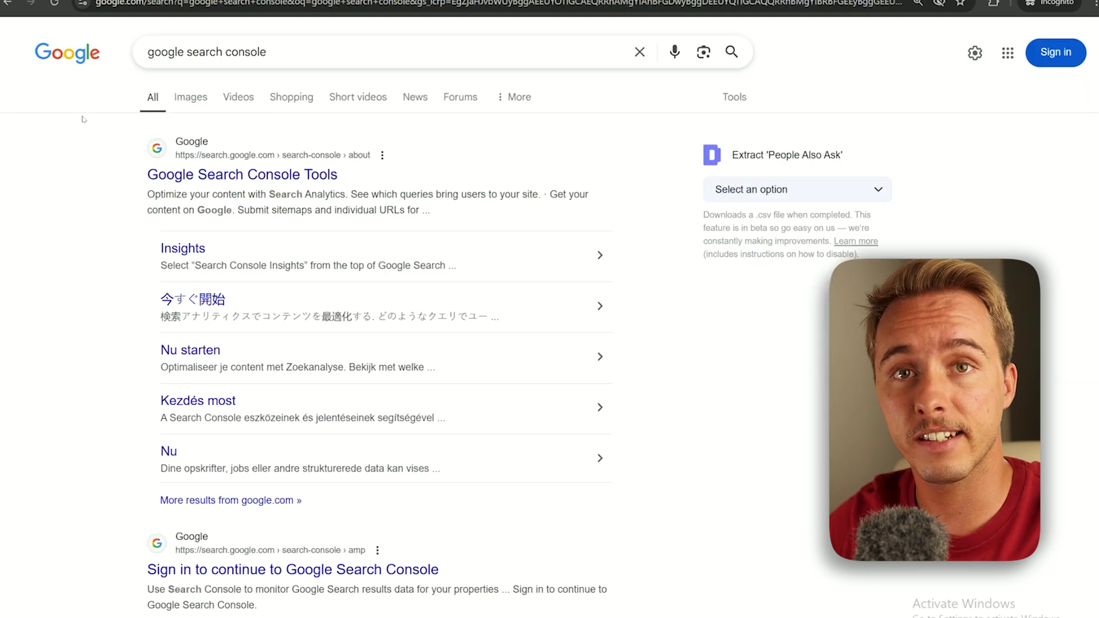
pyautogui.click(192, 175)
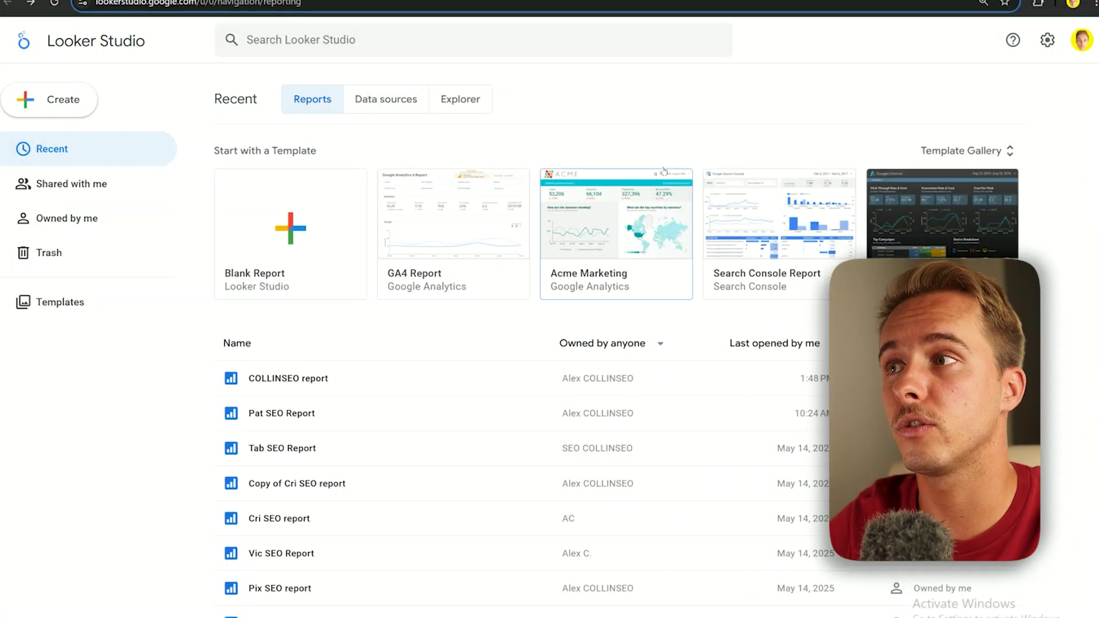
# - Start a new data source using the Google Analytics connector
pyautogui.click(43, 101)
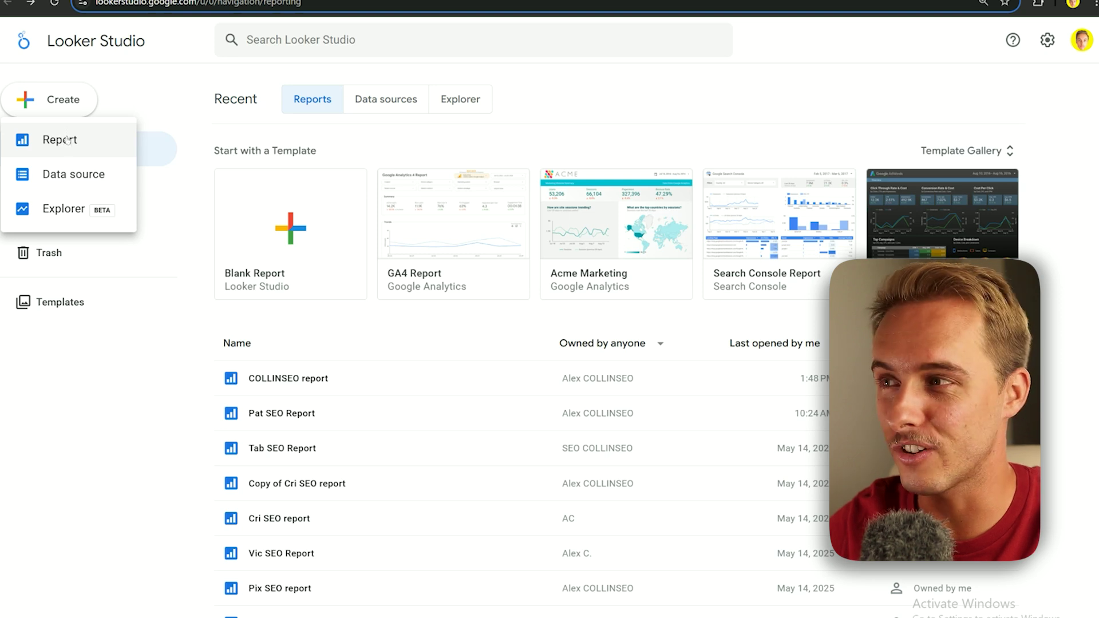
pyautogui.click(63, 174)
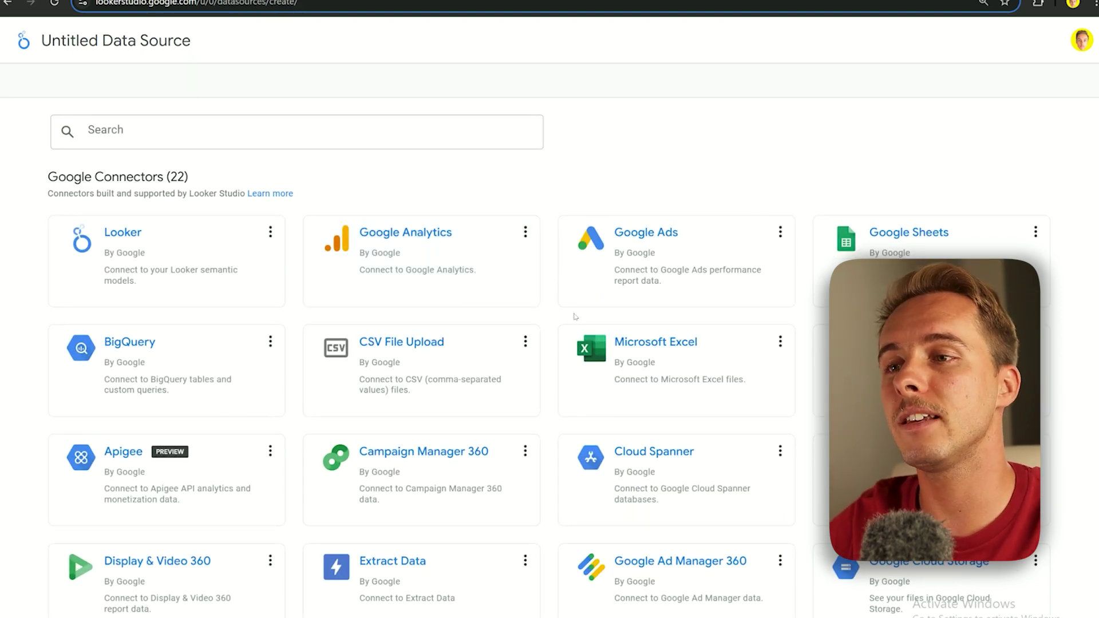
pyautogui.scroll(-8, 576, 317)
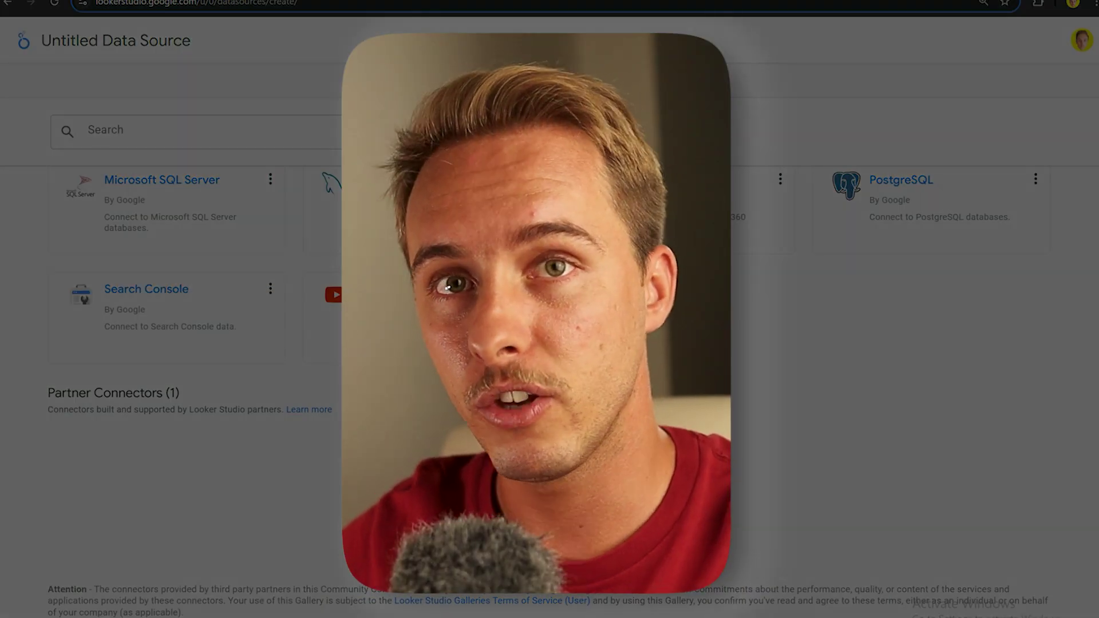
pyautogui.scroll(1, 549, 389)
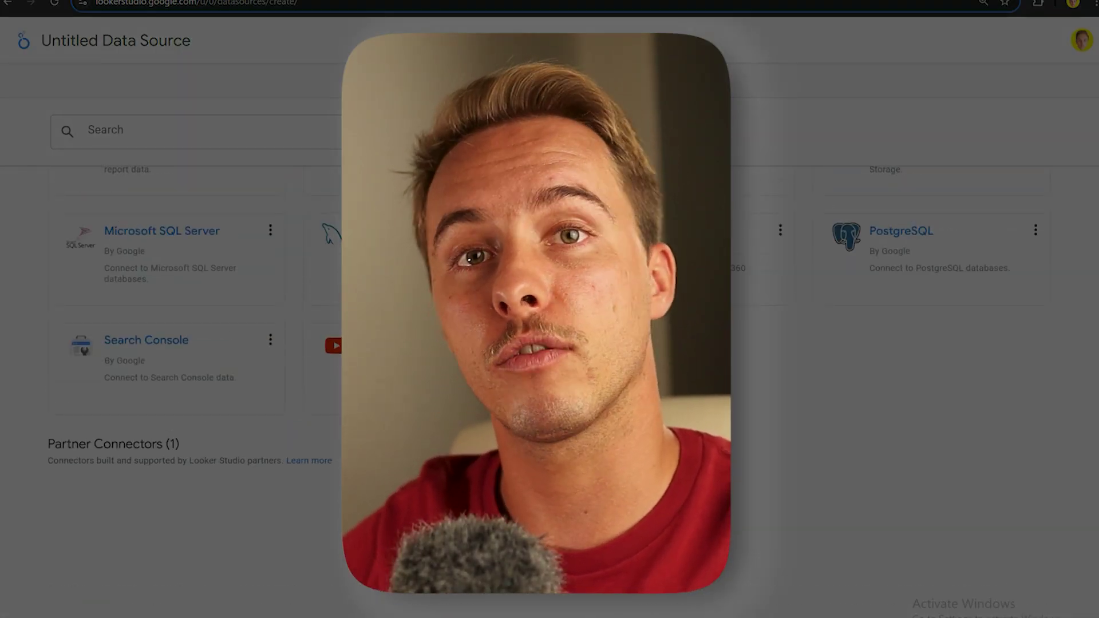
pyautogui.scroll(9, 400, 251)
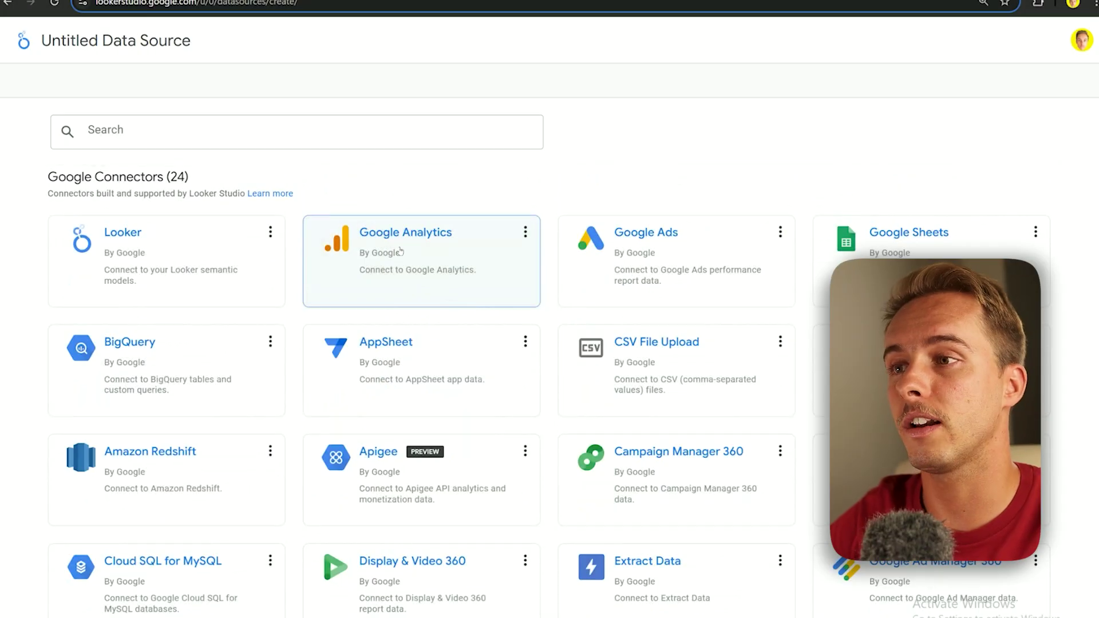
pyautogui.click(400, 251)
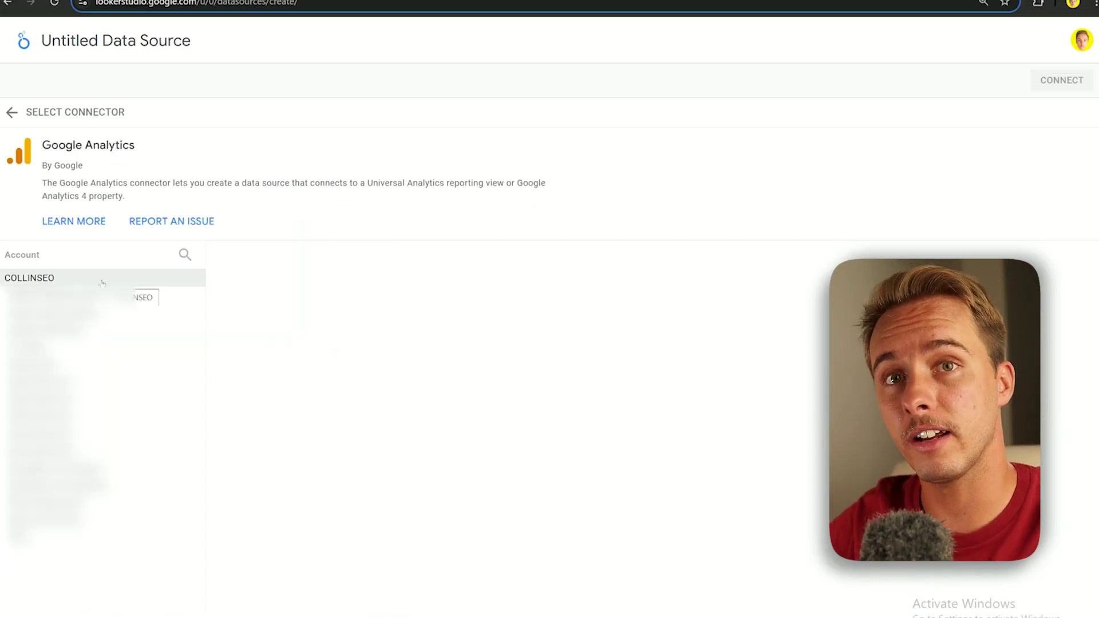
# - Select the COLLINSEO account and its GA4 property, then connect
pyautogui.click(28, 280)
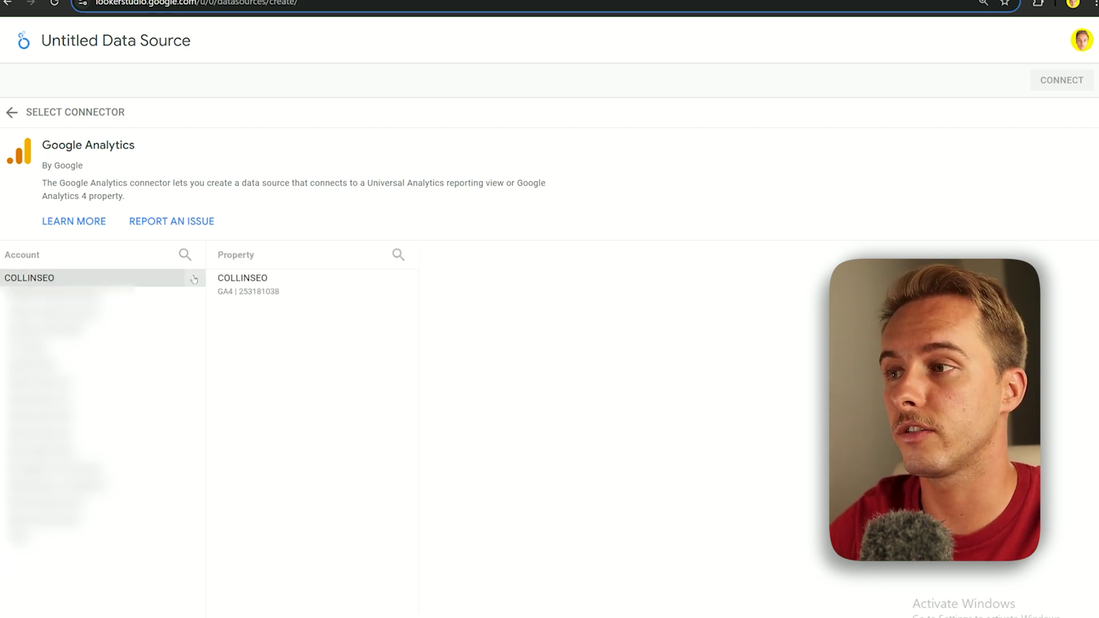
pyautogui.click(246, 284)
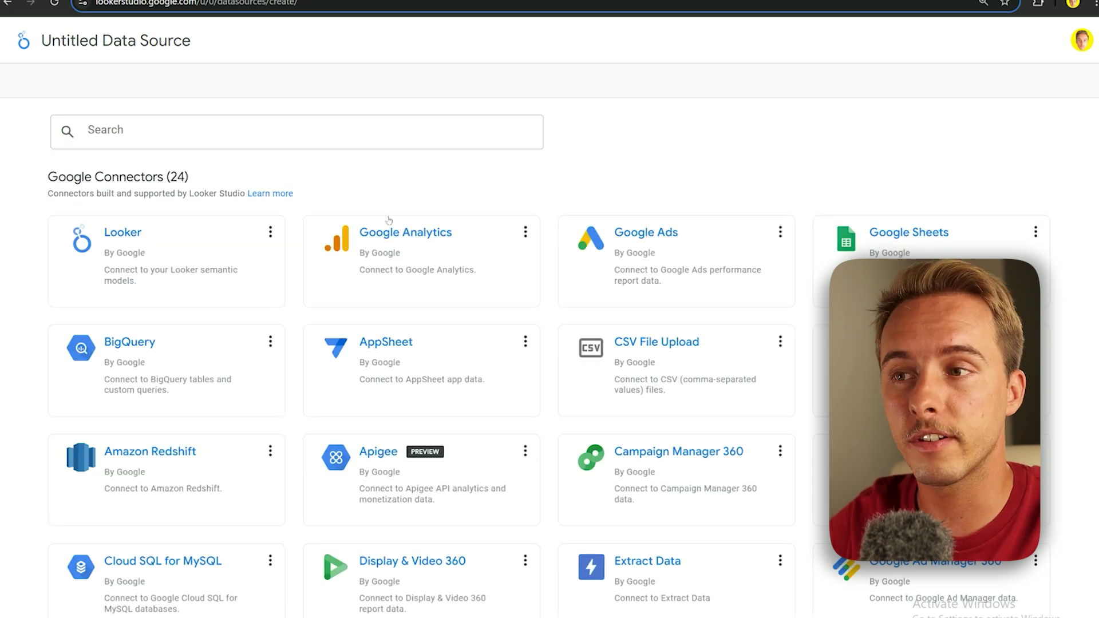
pyautogui.scroll(-5, 392, 223)
pyautogui.scroll(-1, 393, 223)
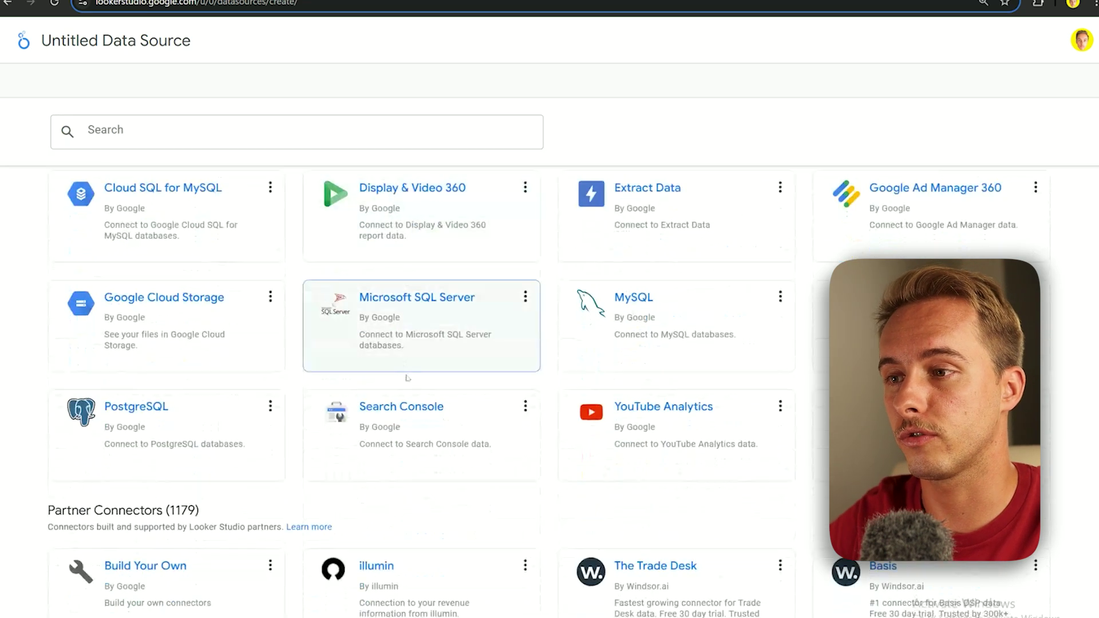
pyautogui.click(415, 428)
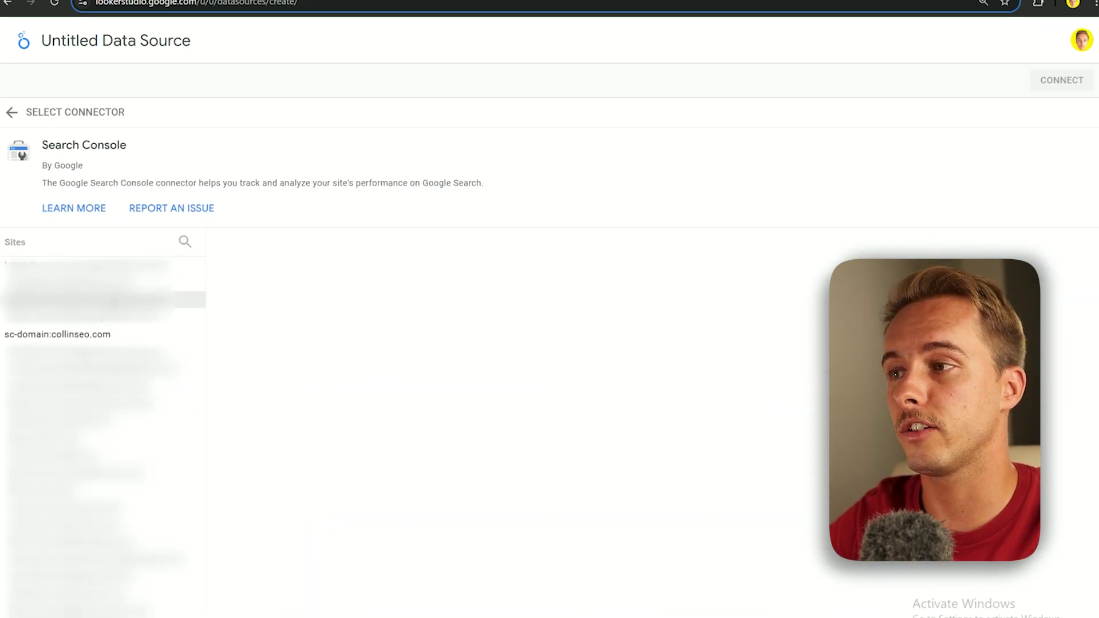
# - Point the Search Console source at sc-domain:collinseo.com with Url Impression, then start a blank report
pyautogui.click(59, 337)
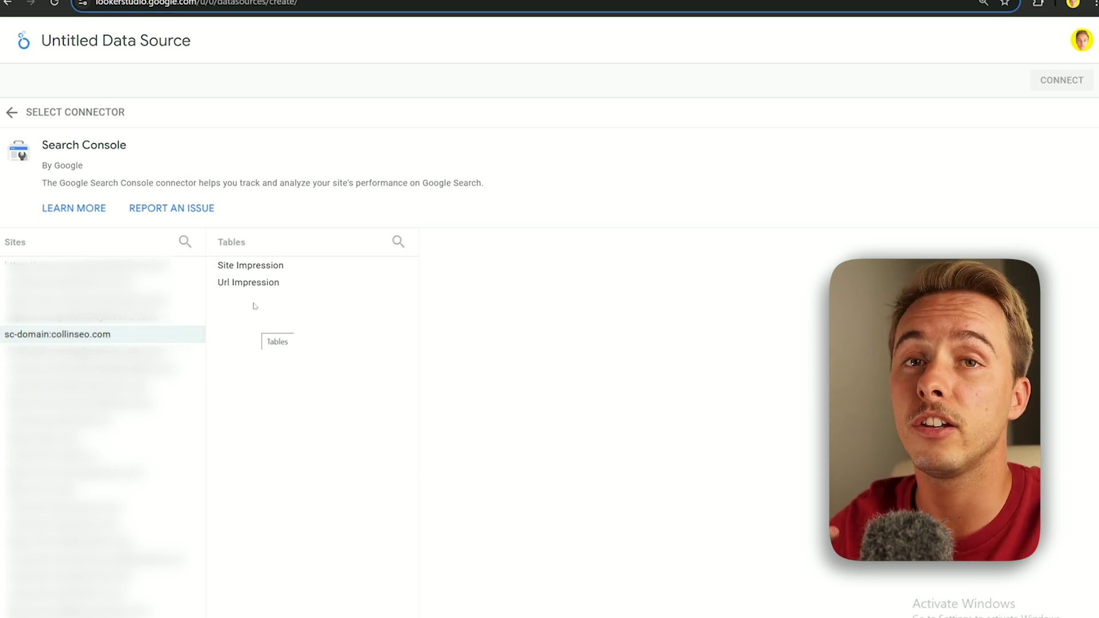
pyautogui.click(252, 284)
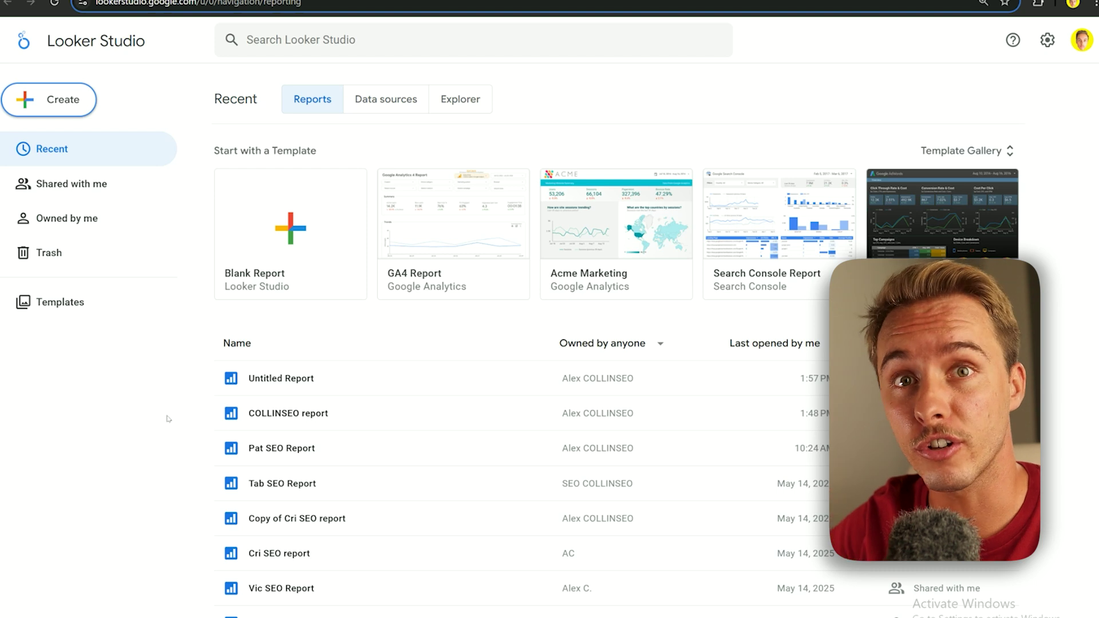
pyautogui.click(48, 99)
pyautogui.click(64, 143)
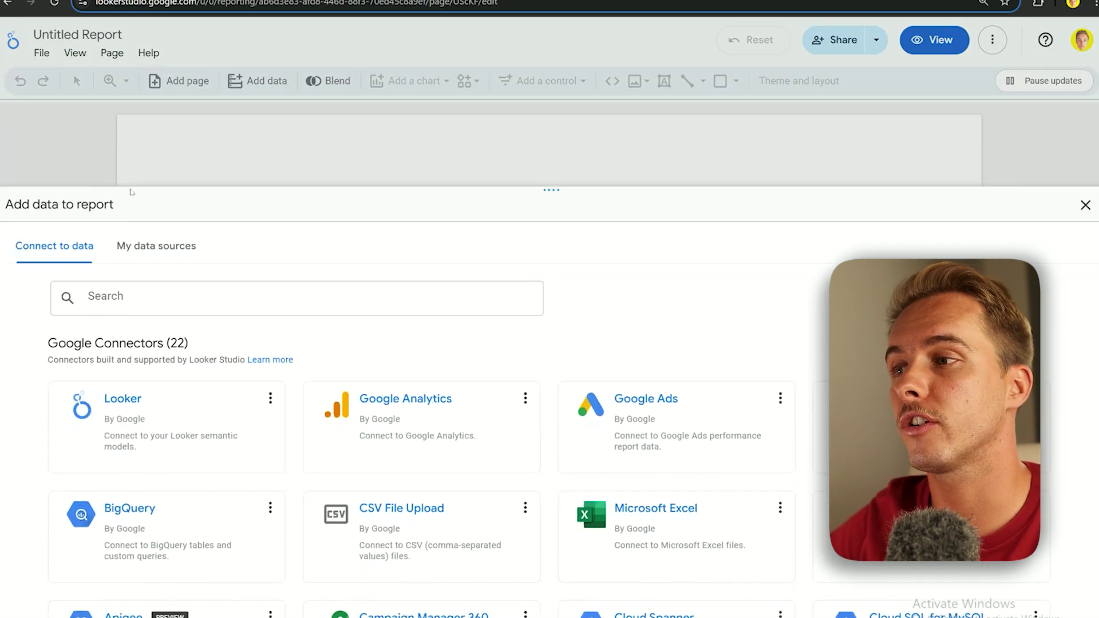
# - Add the Search Console source with a freeform layout and delete its auto-added table
pyautogui.click(164, 251)
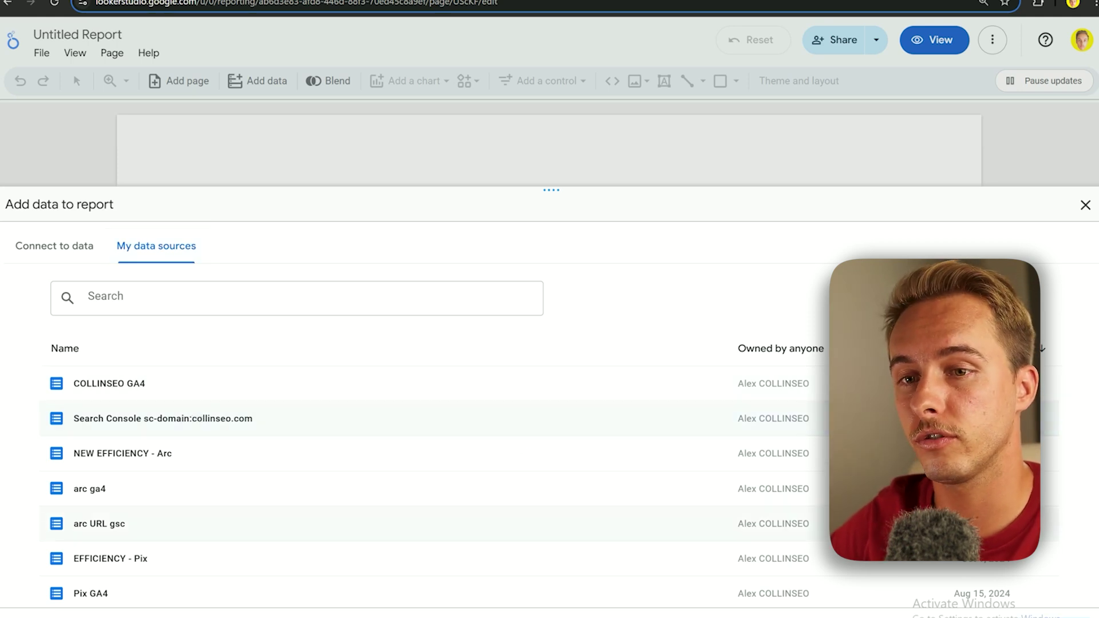
pyautogui.click(539, 418)
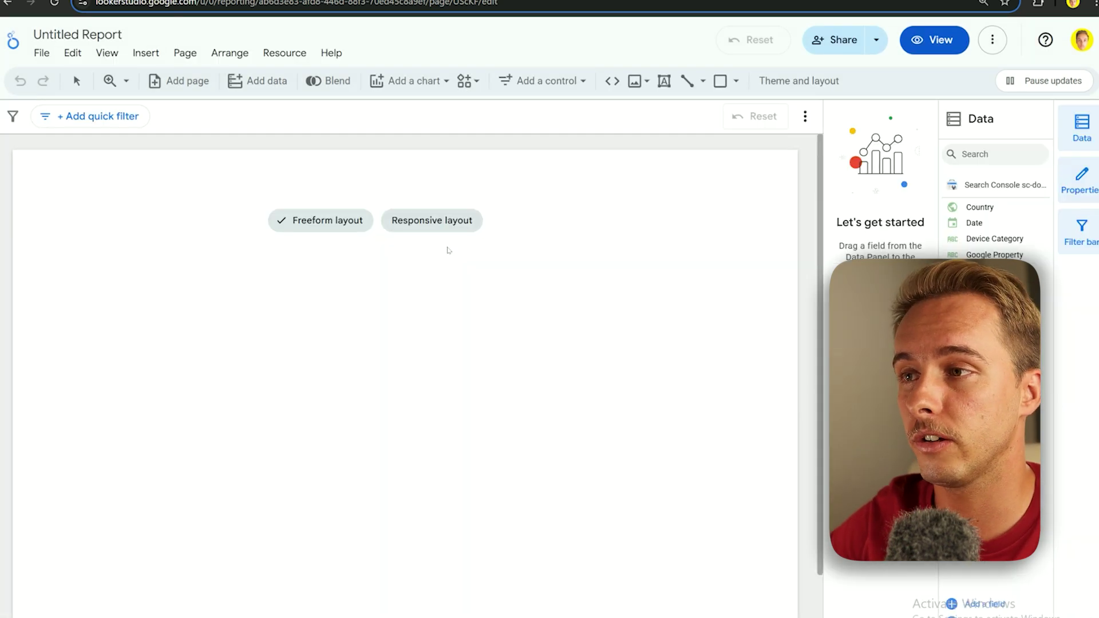
pyautogui.click(316, 223)
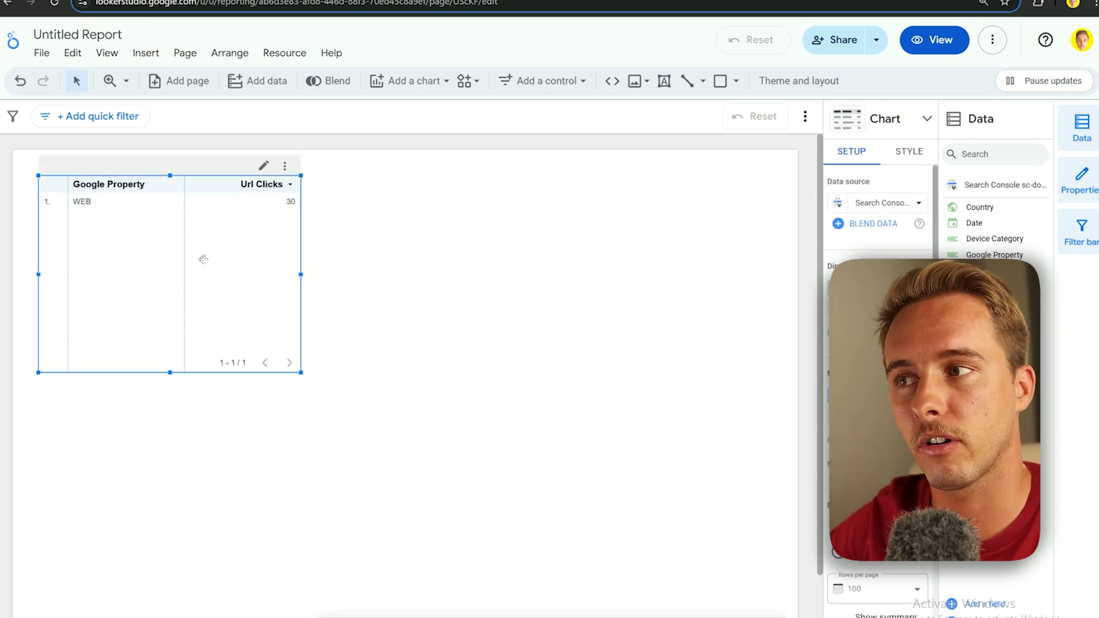
pyautogui.press('Delete')
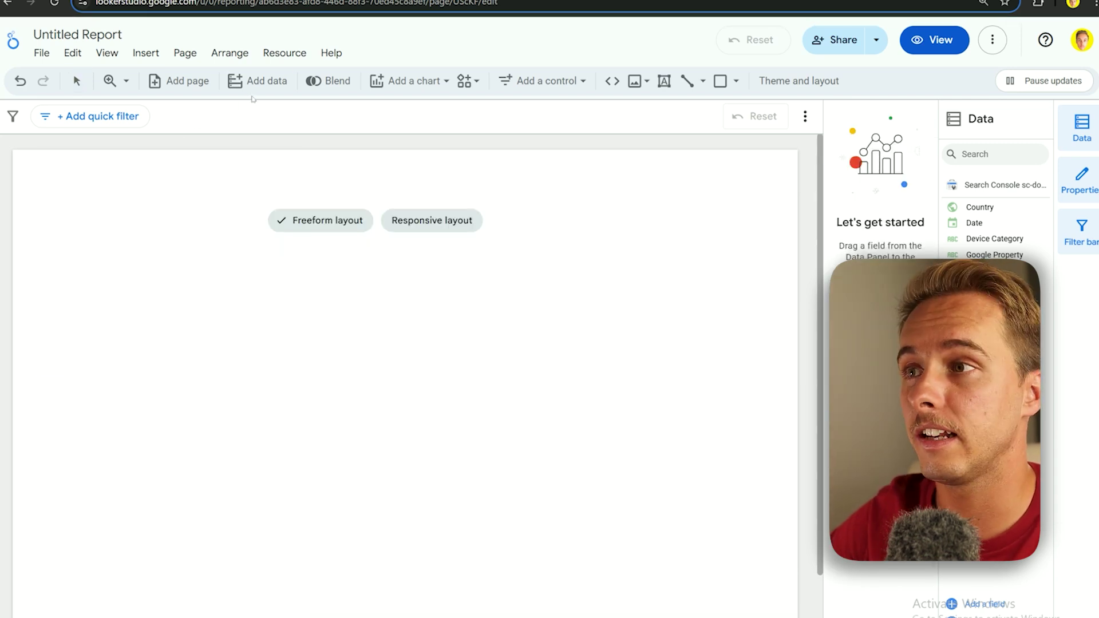
# - Add the COLLINSEO GA4 source and delete its auto-added table
pyautogui.click(256, 82)
pyautogui.click(166, 246)
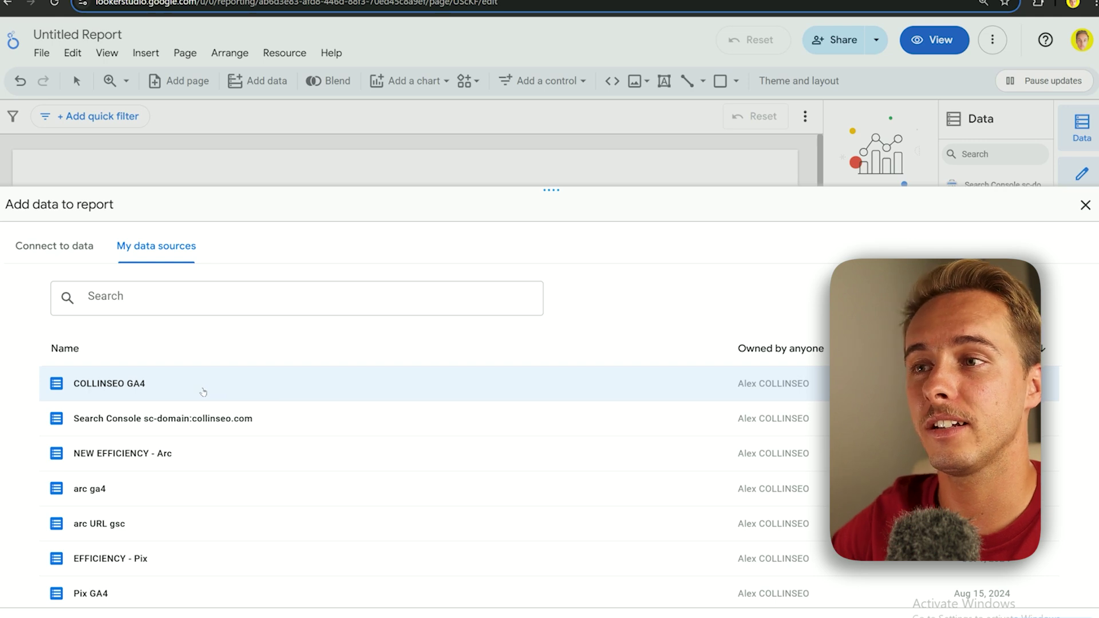
pyautogui.click(203, 392)
pyautogui.press('Delete')
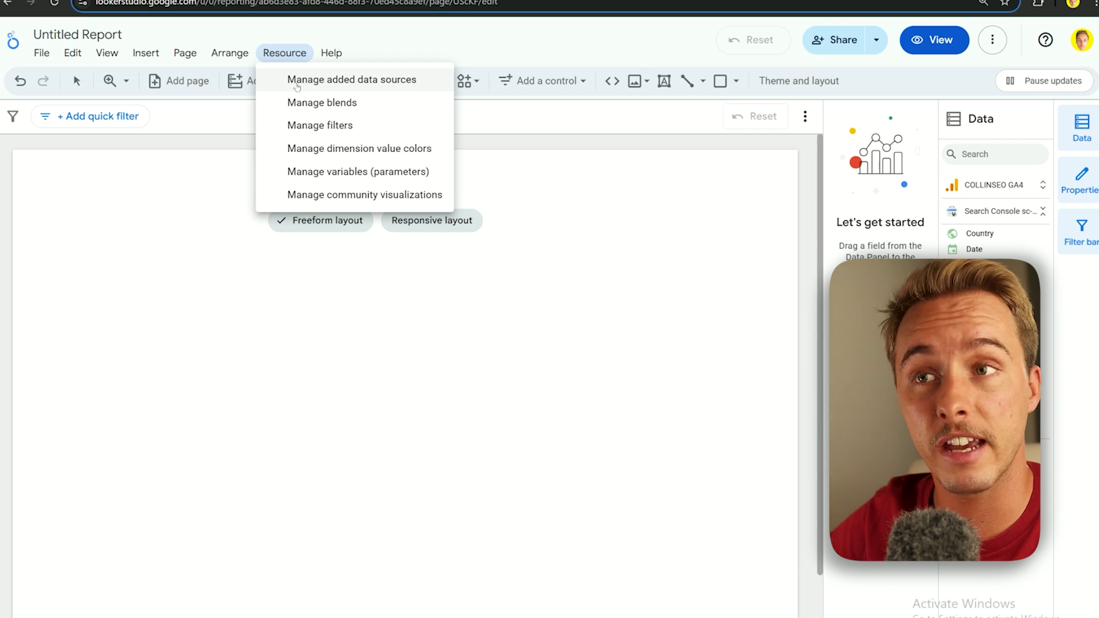
# - Review the report's attached data sources and pick the basic time series chart
pyautogui.click(296, 87)
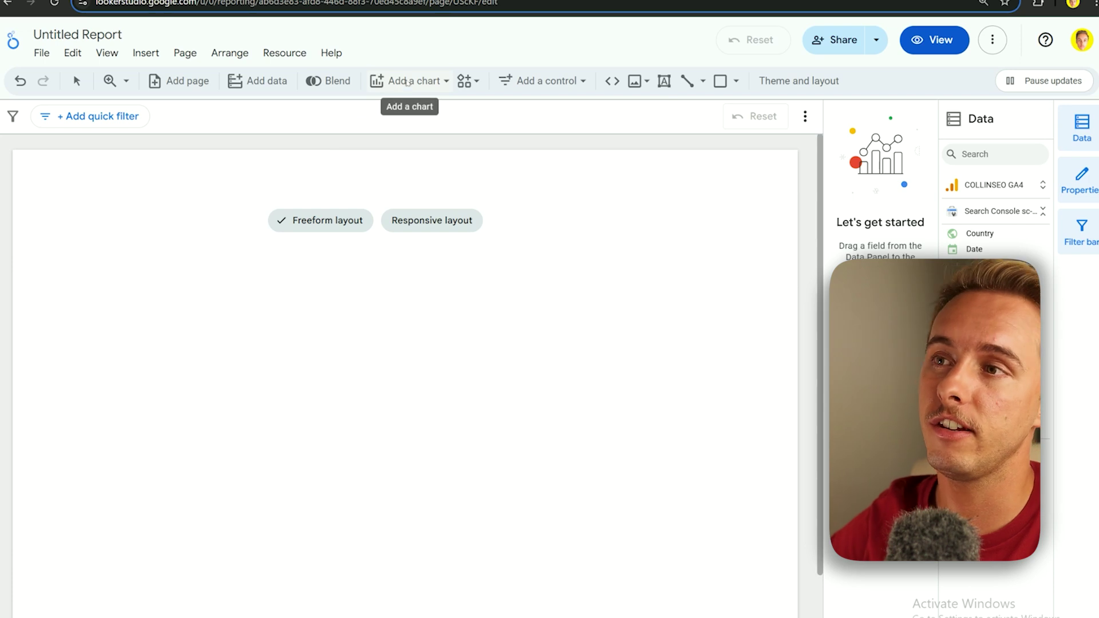
pyautogui.click(408, 82)
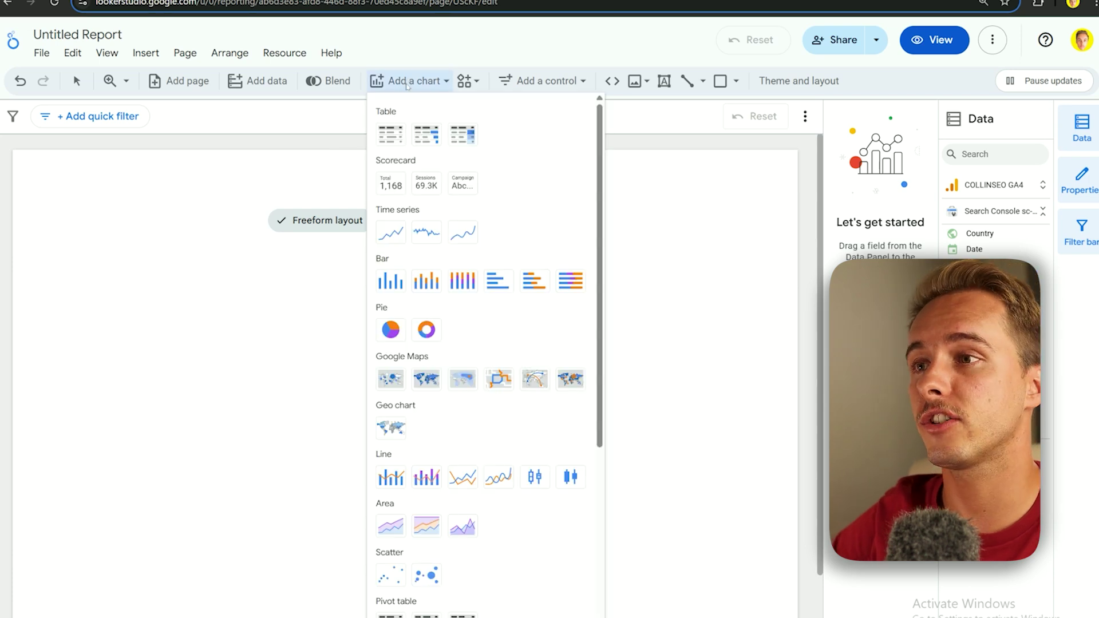
pyautogui.click(390, 232)
# - Place a page-wide time series chart on Search Console data with Query as its metric
pyautogui.click(45, 162)
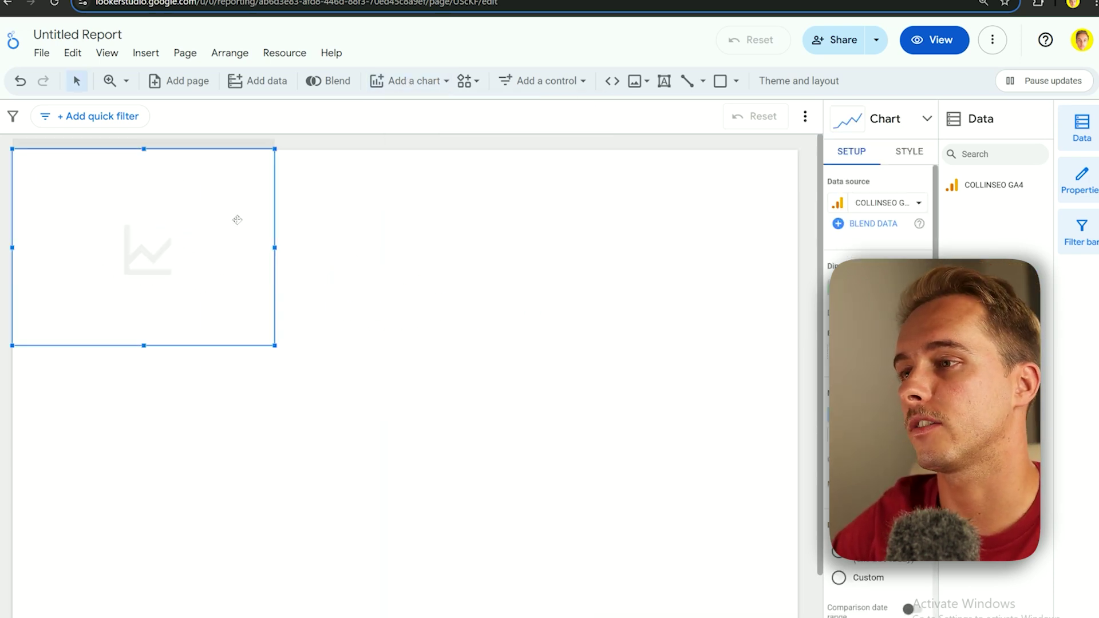
pyautogui.moveTo(273, 247); pyautogui.dragTo(798, 248)
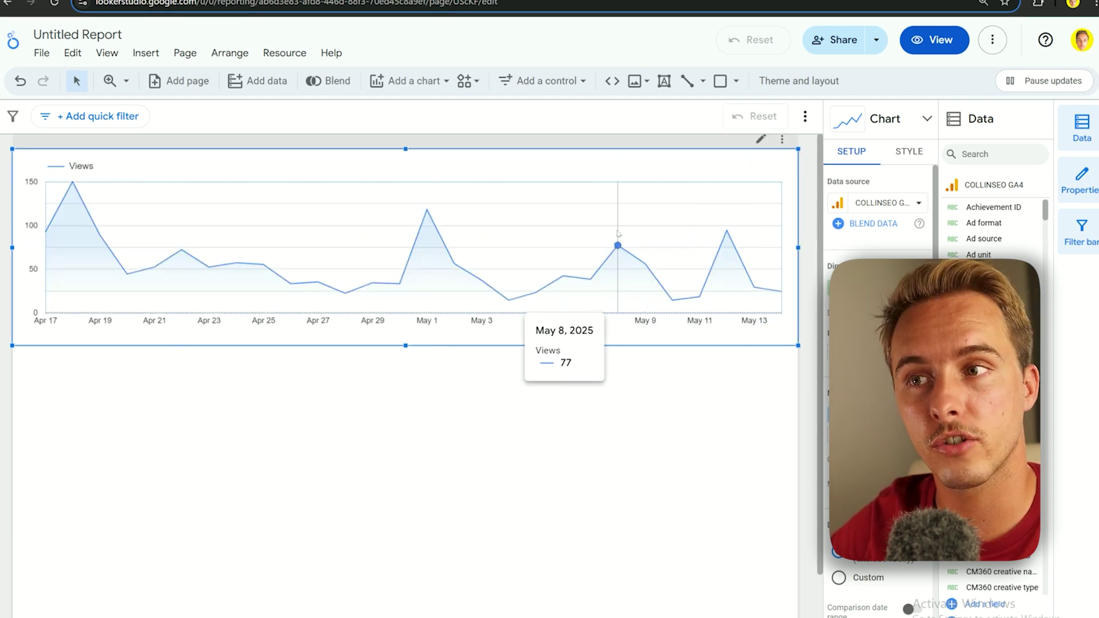
pyautogui.click(885, 204)
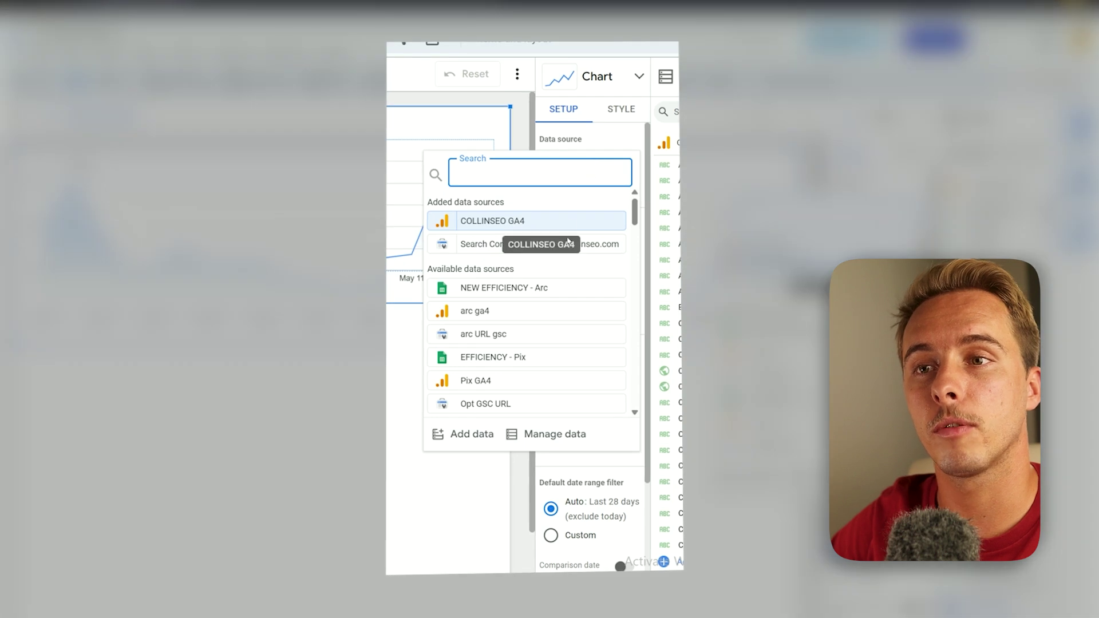
pyautogui.click(815, 286)
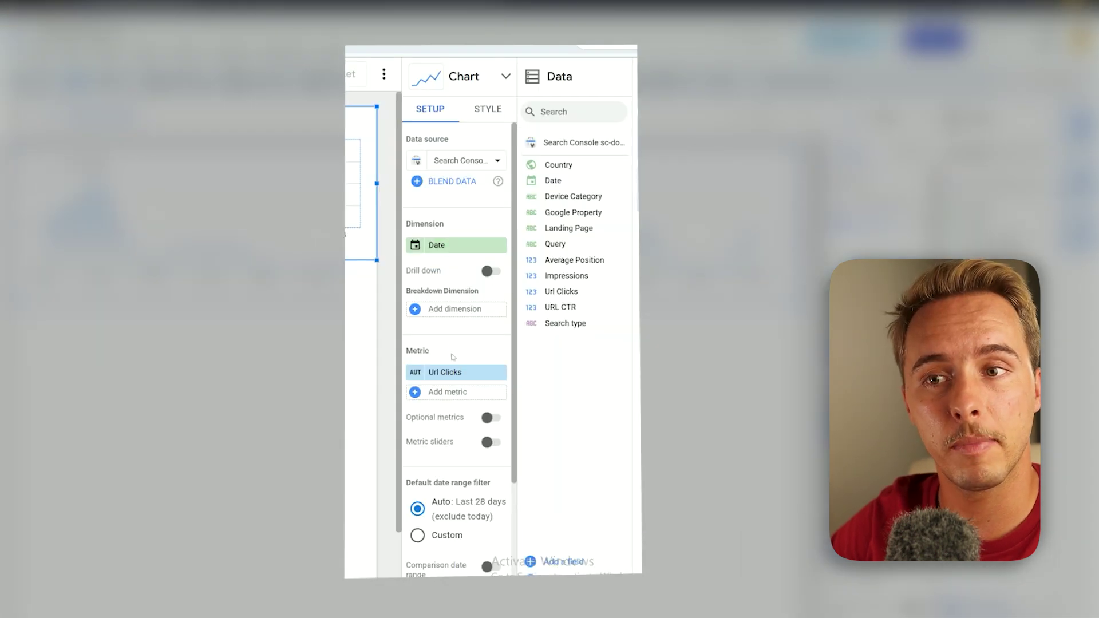
pyautogui.click(584, 372)
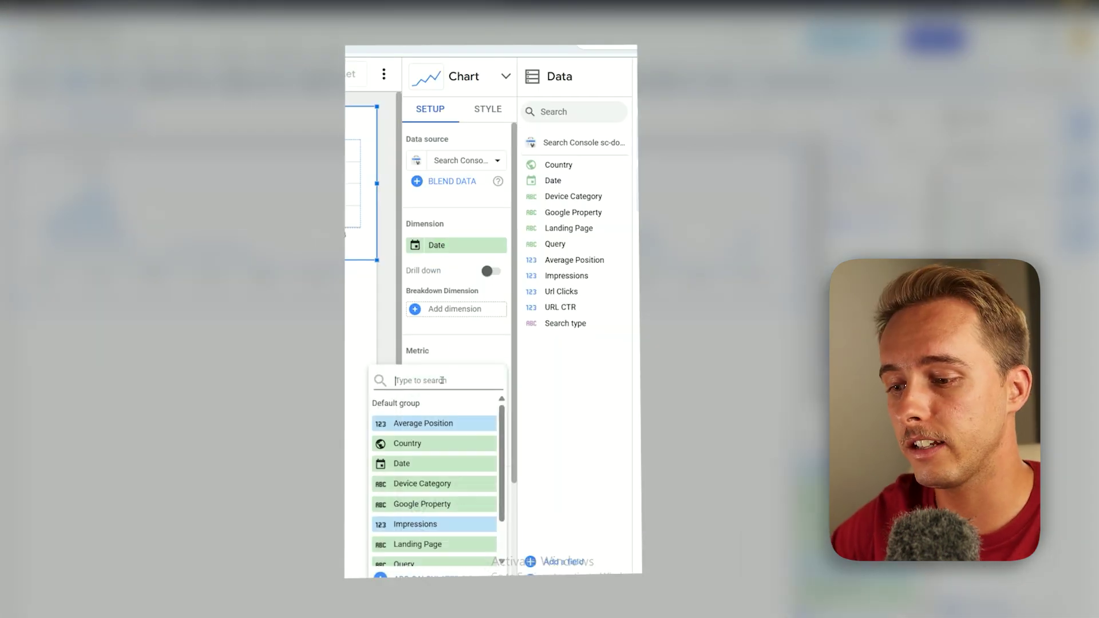
pyautogui.write('que')
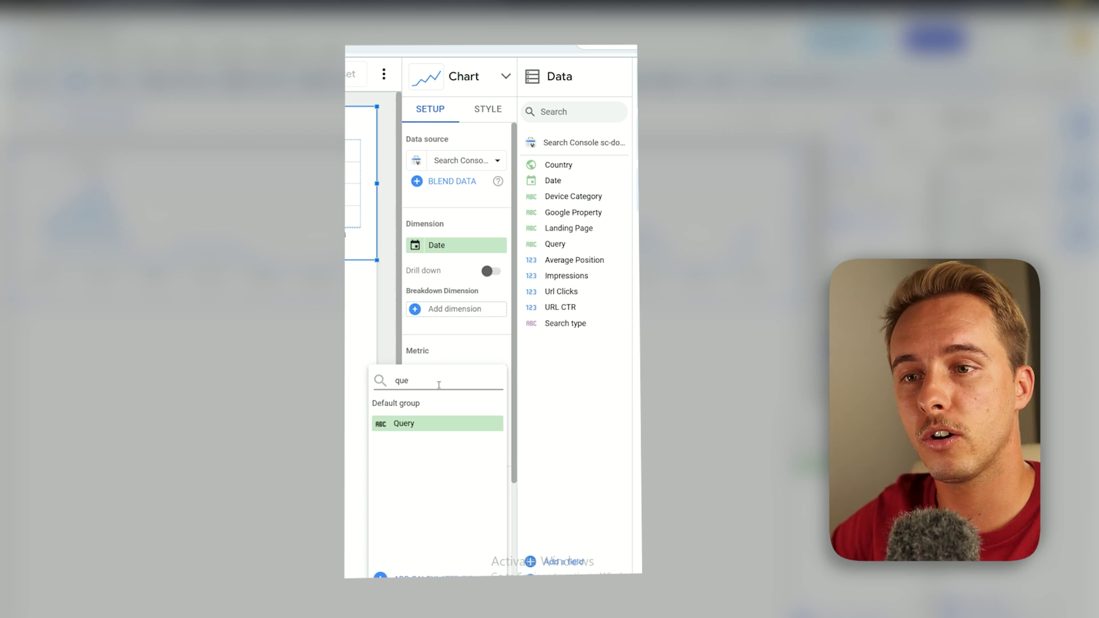
pyautogui.click(428, 428)
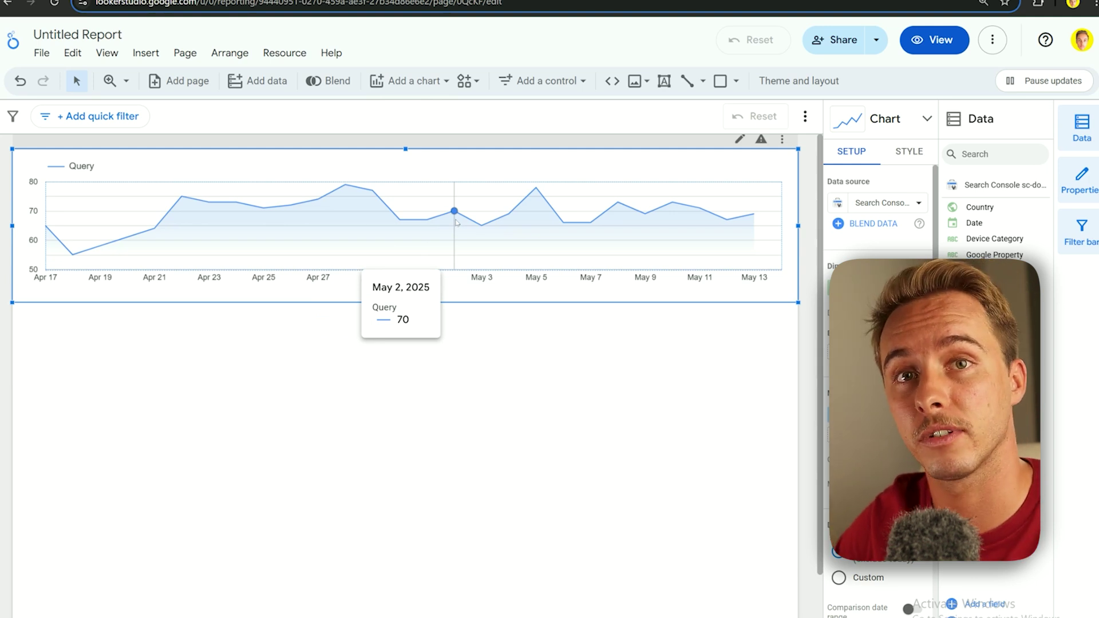
# - Scroll down the COLLINSEO report to view its stacked charts and table
pyautogui.scroll(-2, 876, 401)
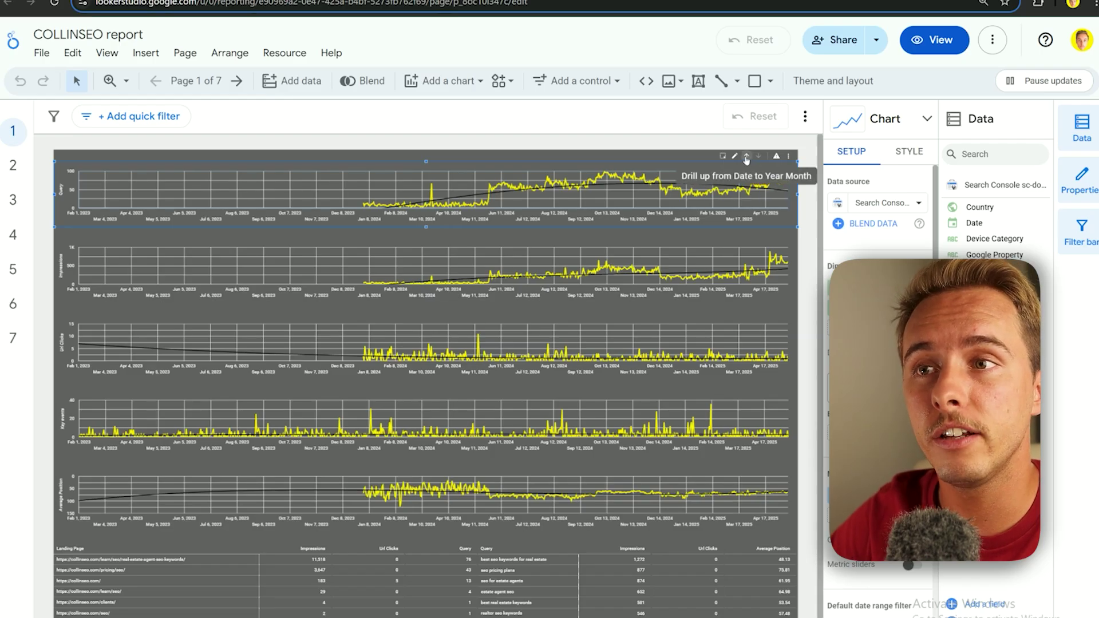
# - Drill the top chart up to monthly, enable drill down, and remove the Year dimension
pyautogui.click(746, 158)
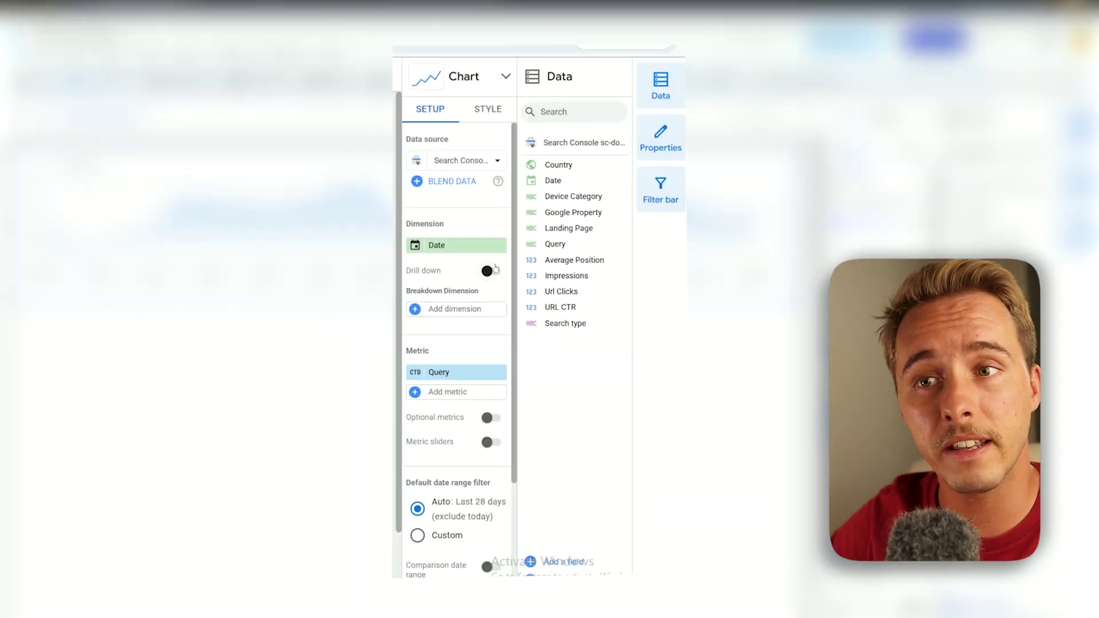
pyautogui.click(489, 272)
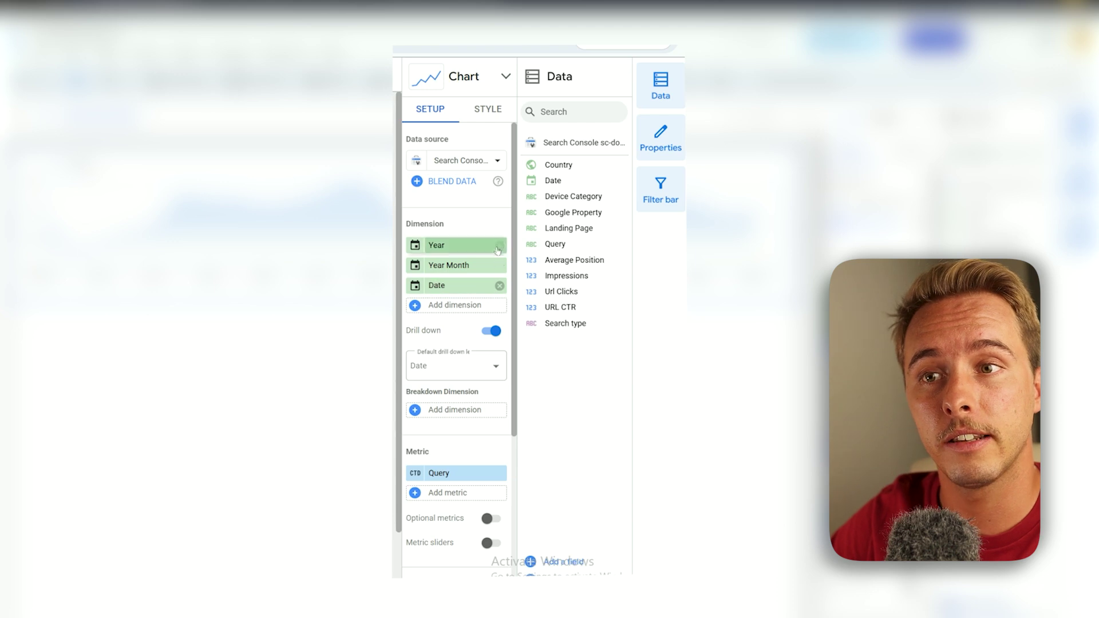
pyautogui.click(499, 247)
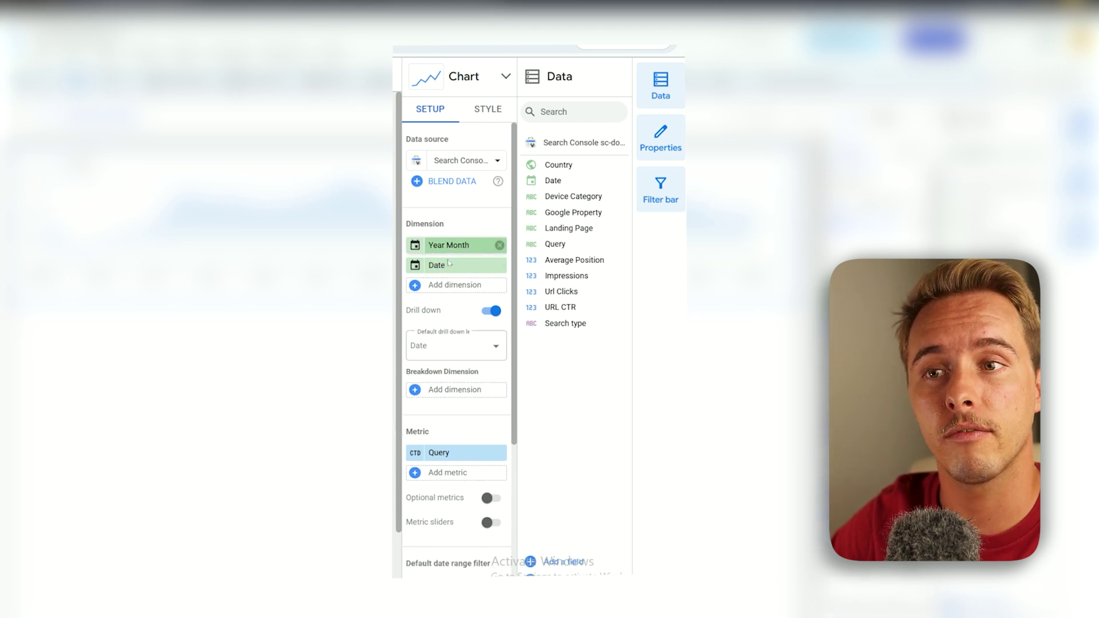
pyautogui.scroll(-5, 446, 476)
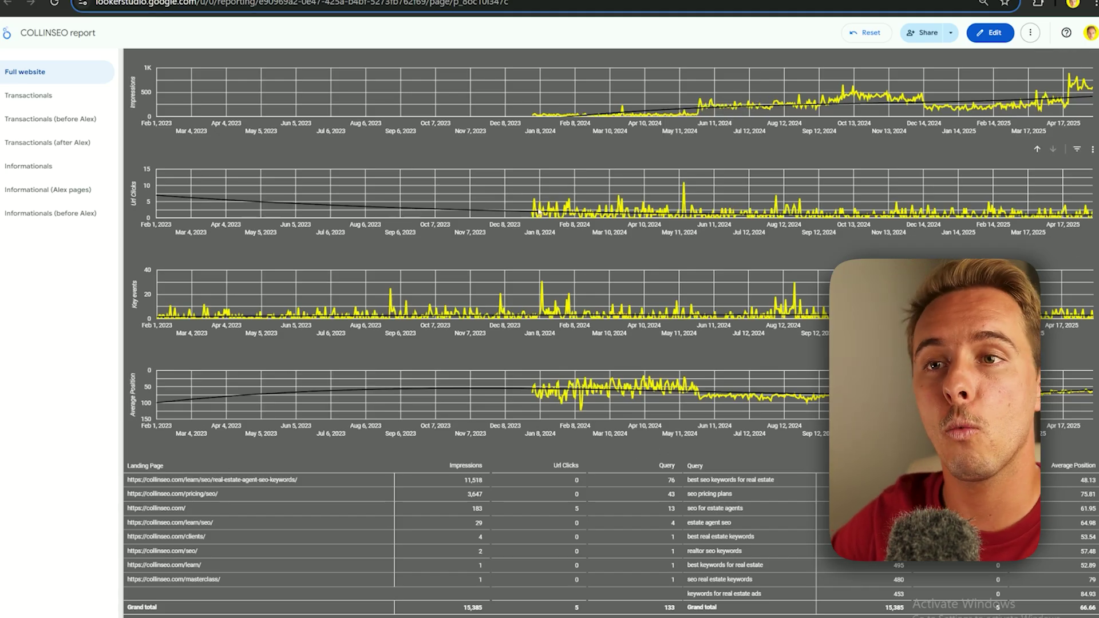
# - Cross-filter the report to the top landing page, then select the Impressions chart
pyautogui.click(192, 485)
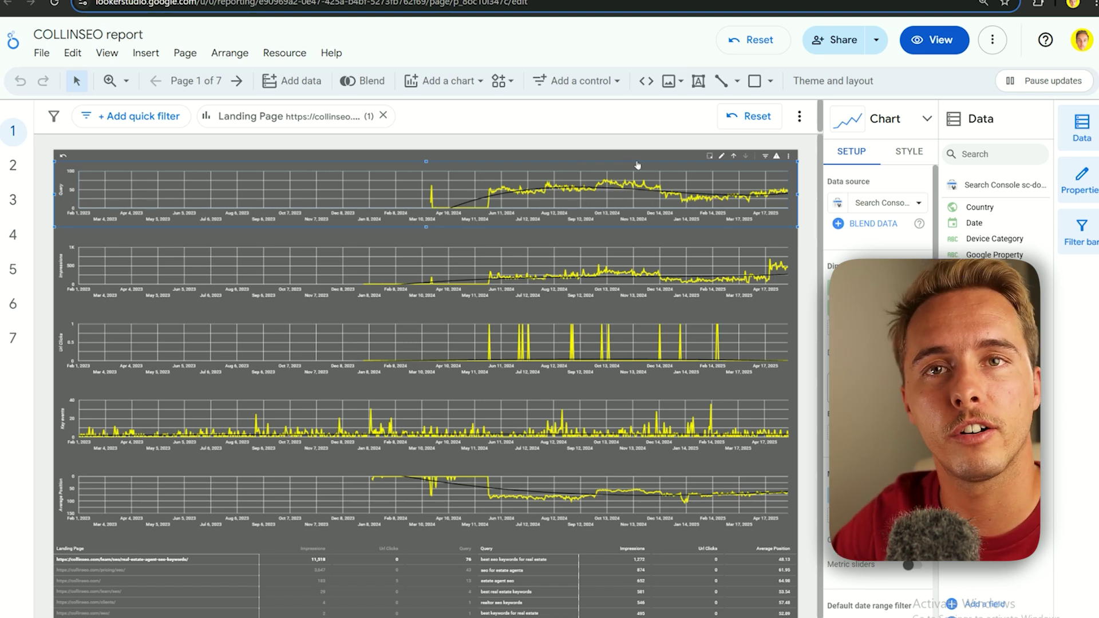
pyautogui.click(682, 257)
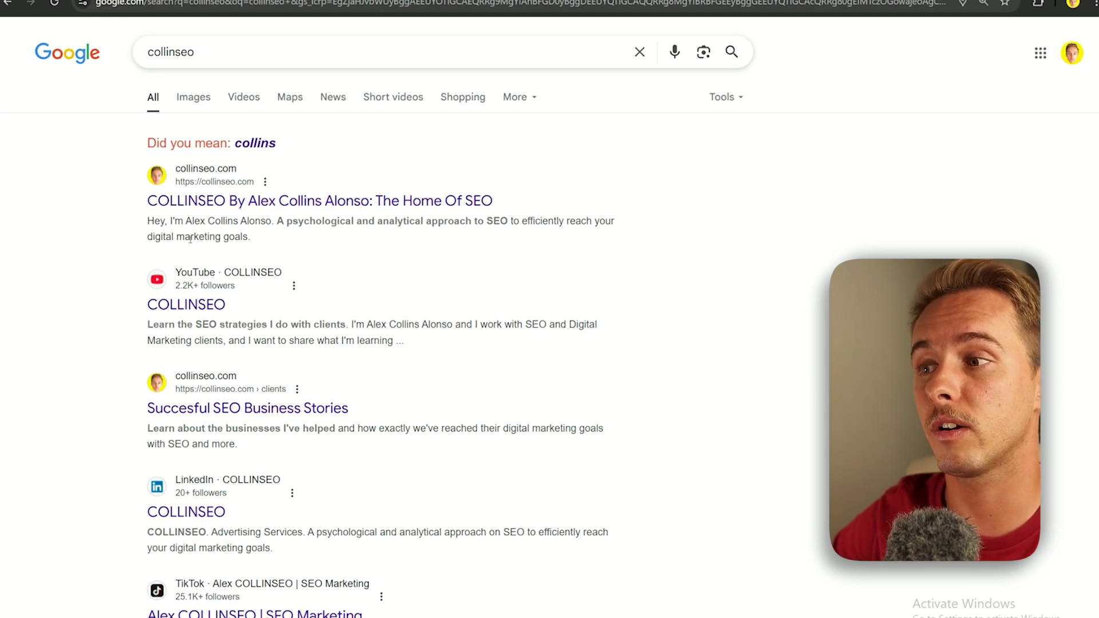
# - Open the top collinseo.com result from the Google results
pyautogui.scroll(-15, 256, 399)
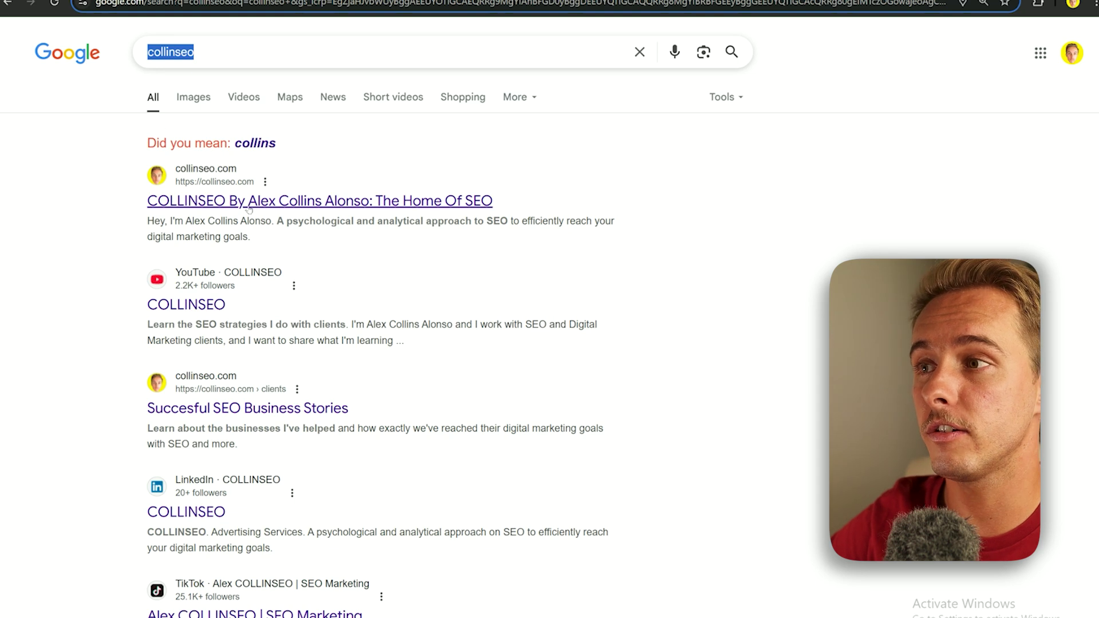
pyautogui.click(250, 208)
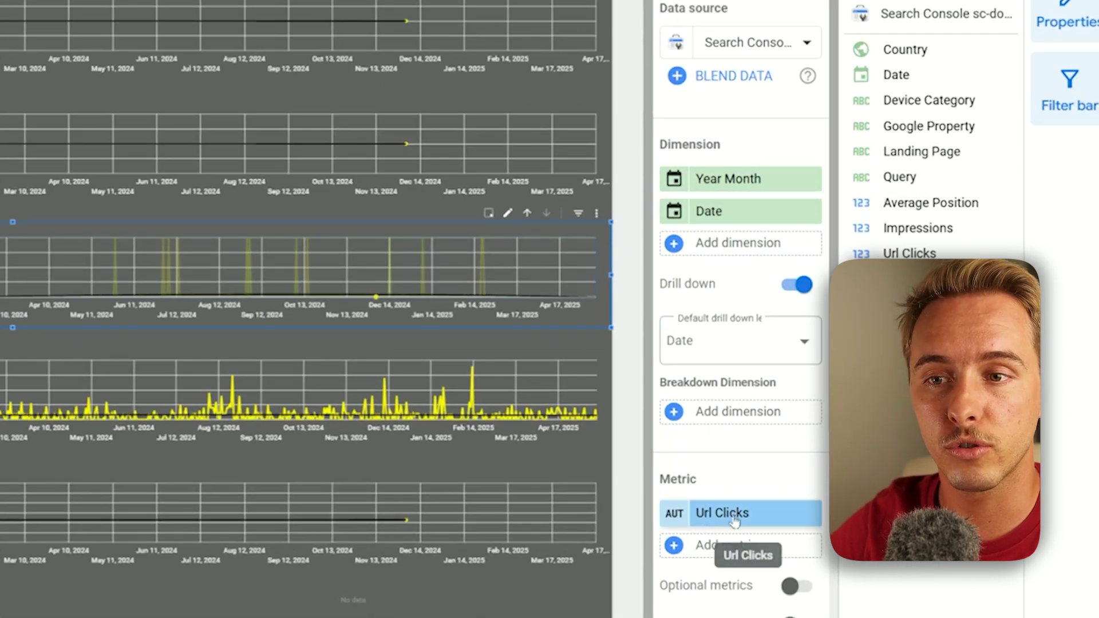
pyautogui.click(518, 173)
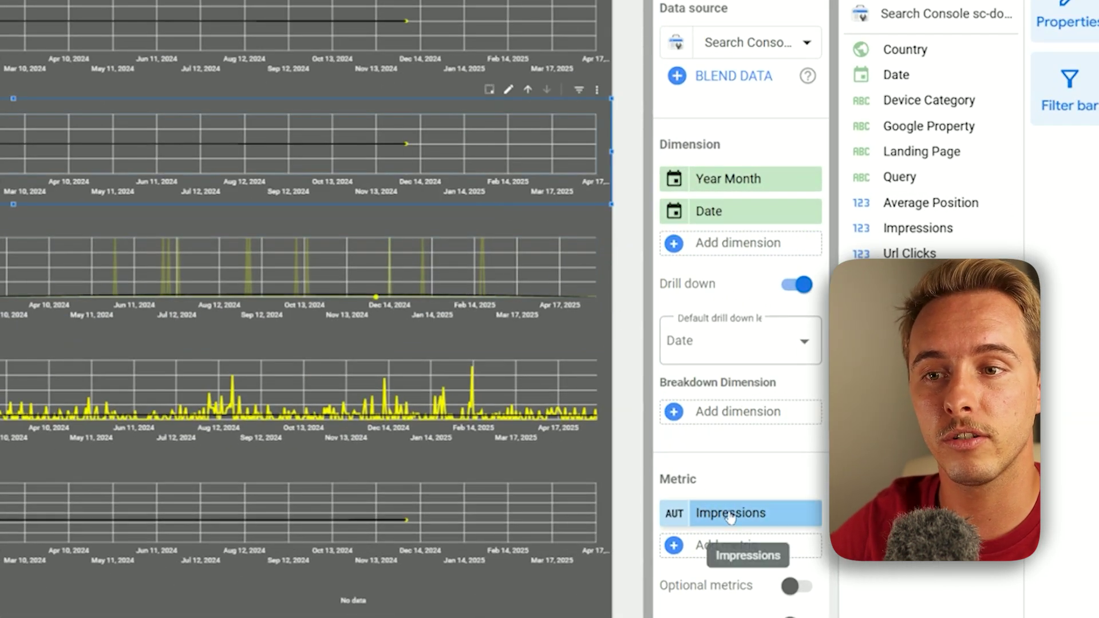
pyautogui.click(415, 430)
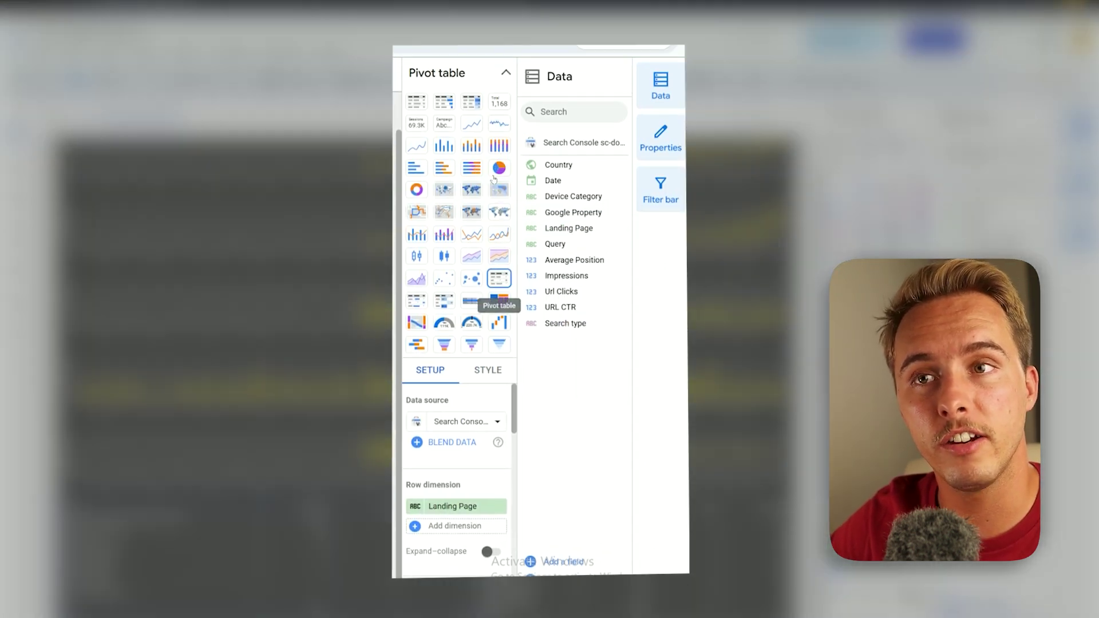
# - Keep the pivot table type and review the landing-page and query tables below the charts
pyautogui.click(506, 73)
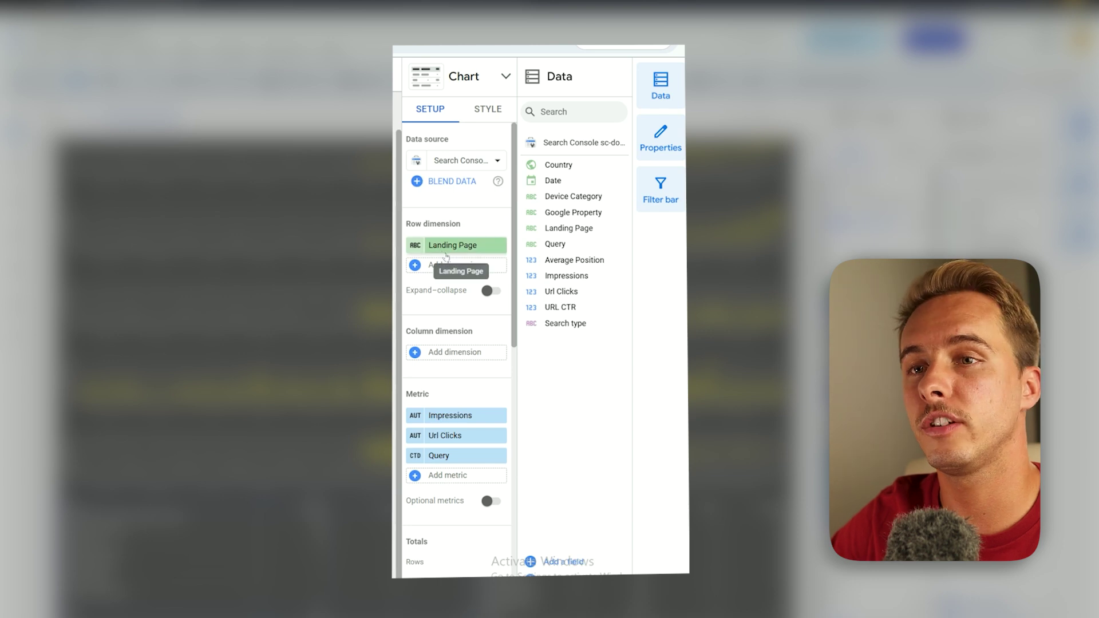
pyautogui.scroll(-1, 455, 361)
pyautogui.scroll(-1, 455, 365)
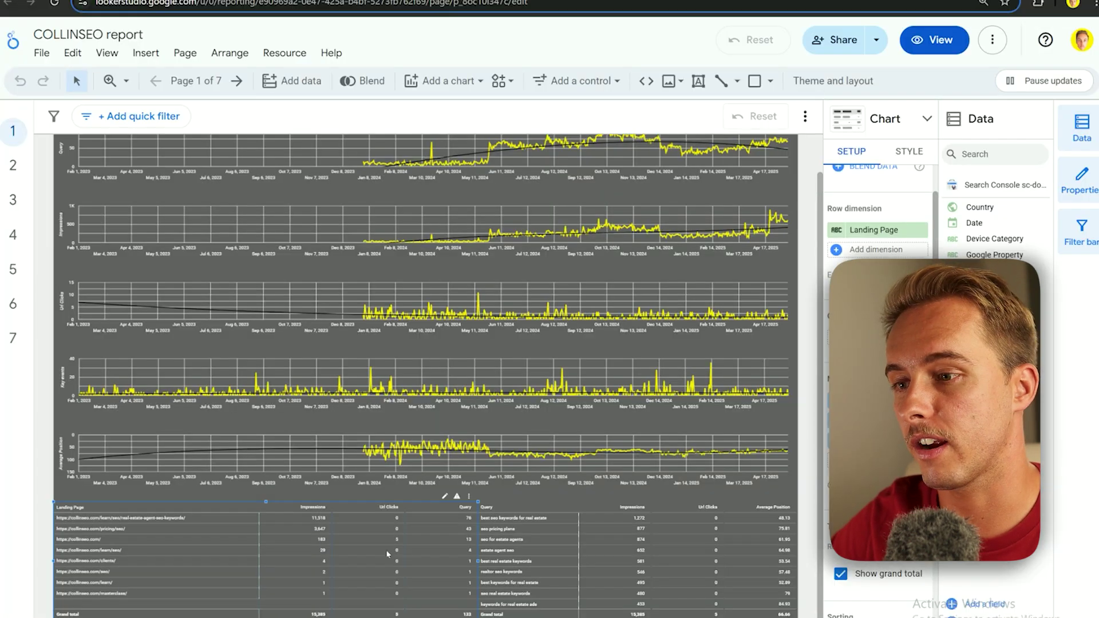
pyautogui.scroll(-6, 871, 426)
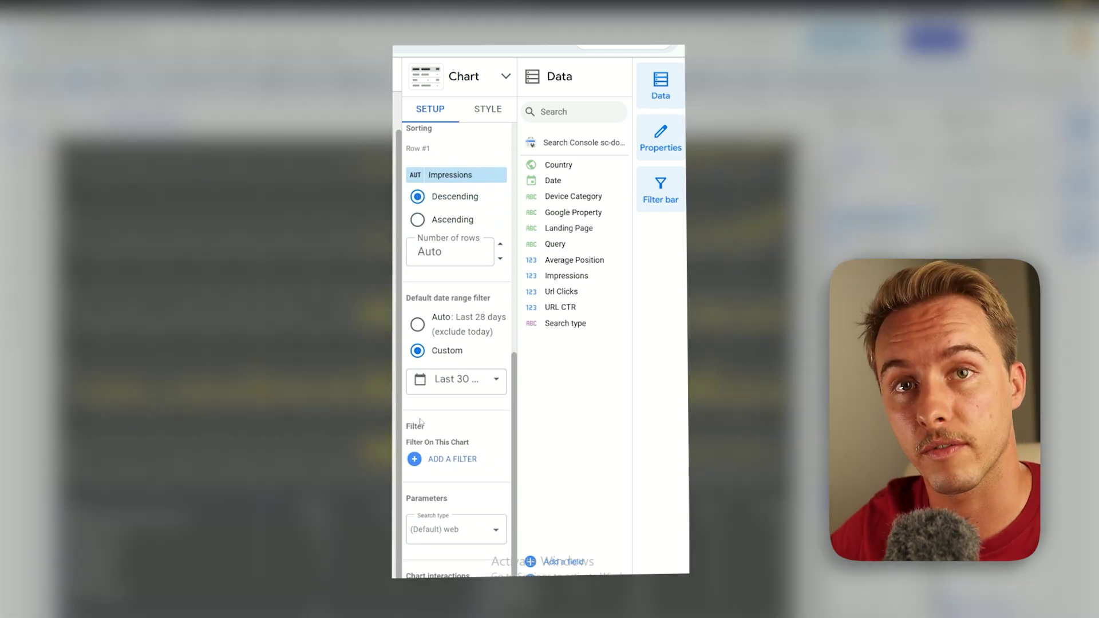
pyautogui.scroll(6, 437, 293)
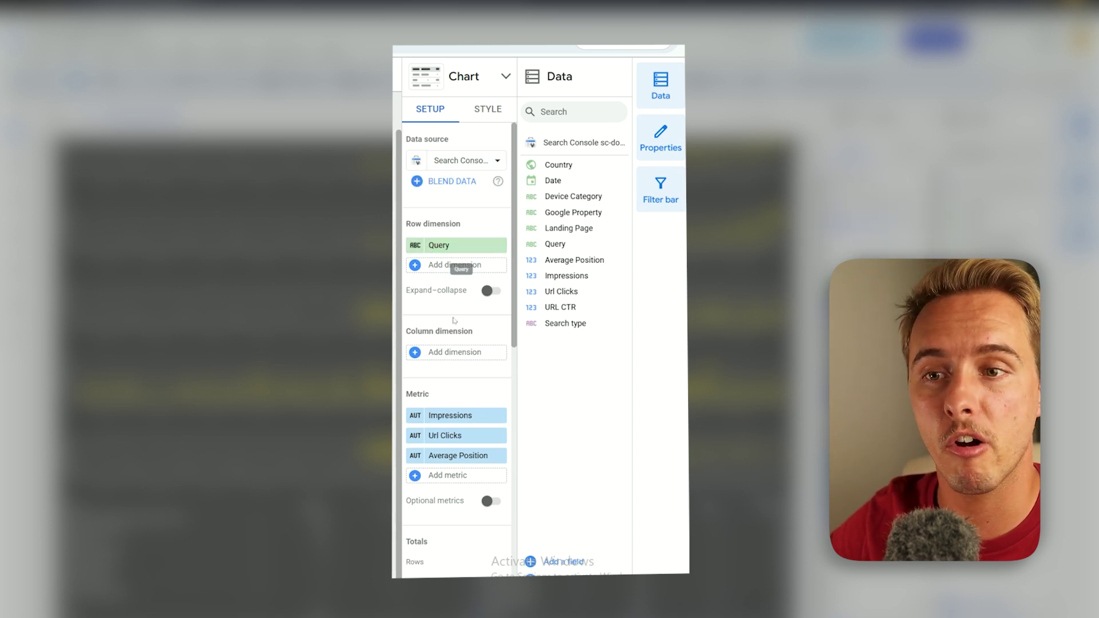
pyautogui.scroll(-1, 454, 359)
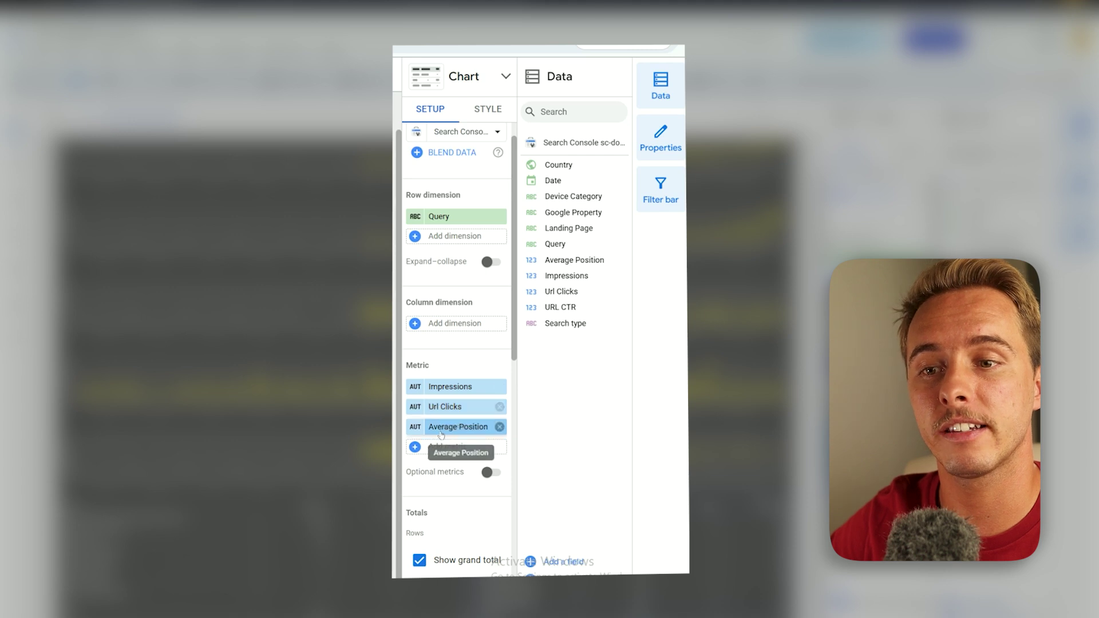
pyautogui.scroll(-7, 444, 426)
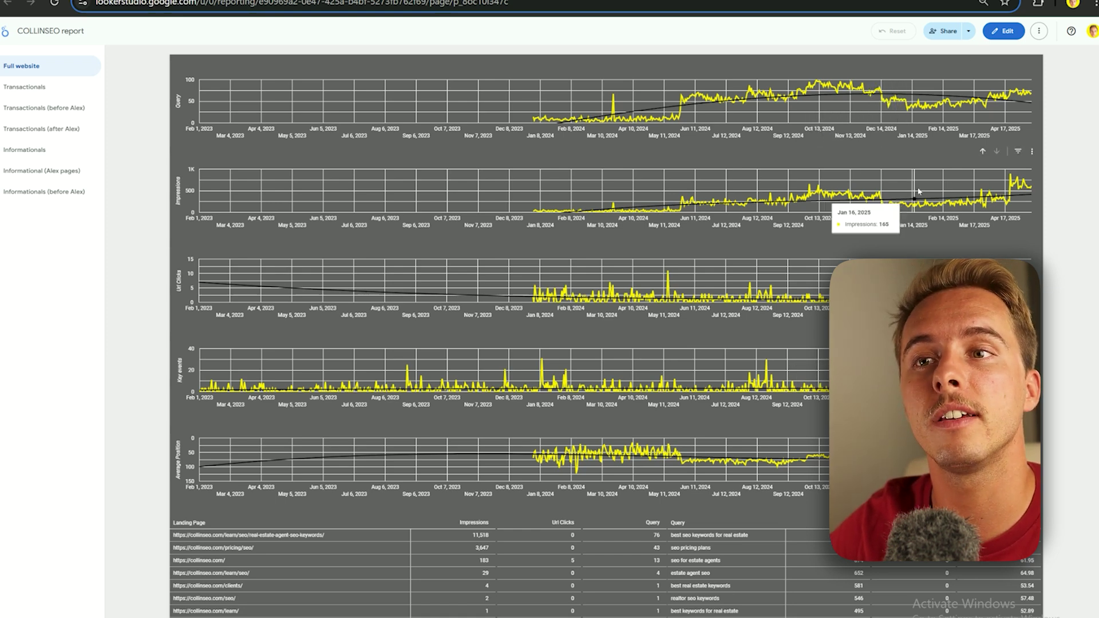
pyautogui.scroll(-1, 882, 209)
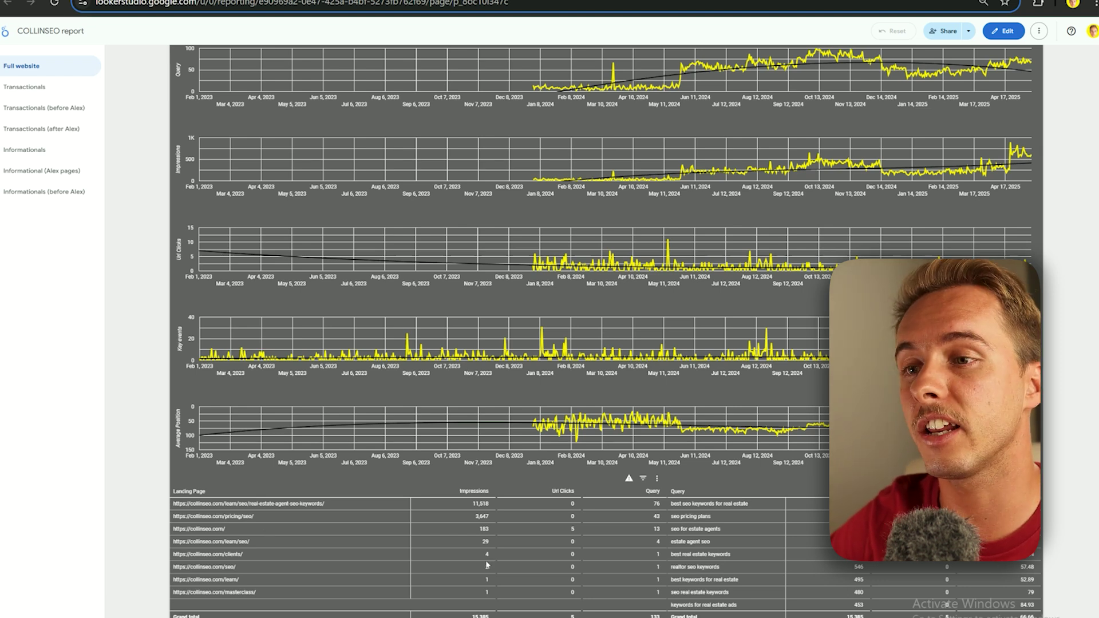
pyautogui.scroll(1, 745, 97)
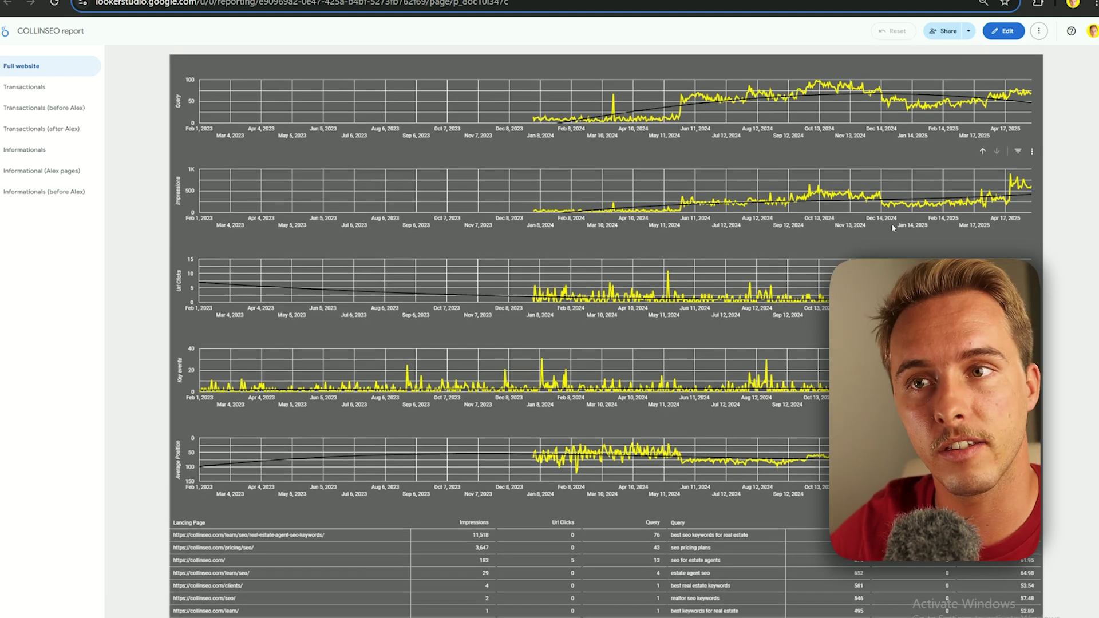
pyautogui.scroll(-1, 343, 401)
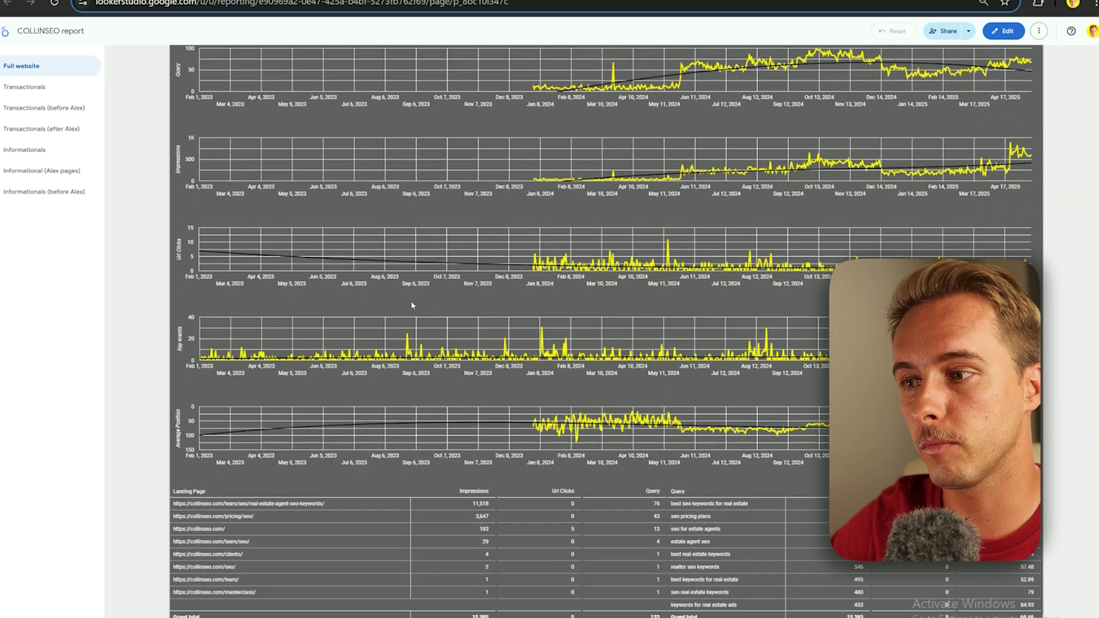
# - Cross-filter the report to the /pricing/seo/ landing page, then to the 'seo pricing plans' query
pyautogui.click(216, 517)
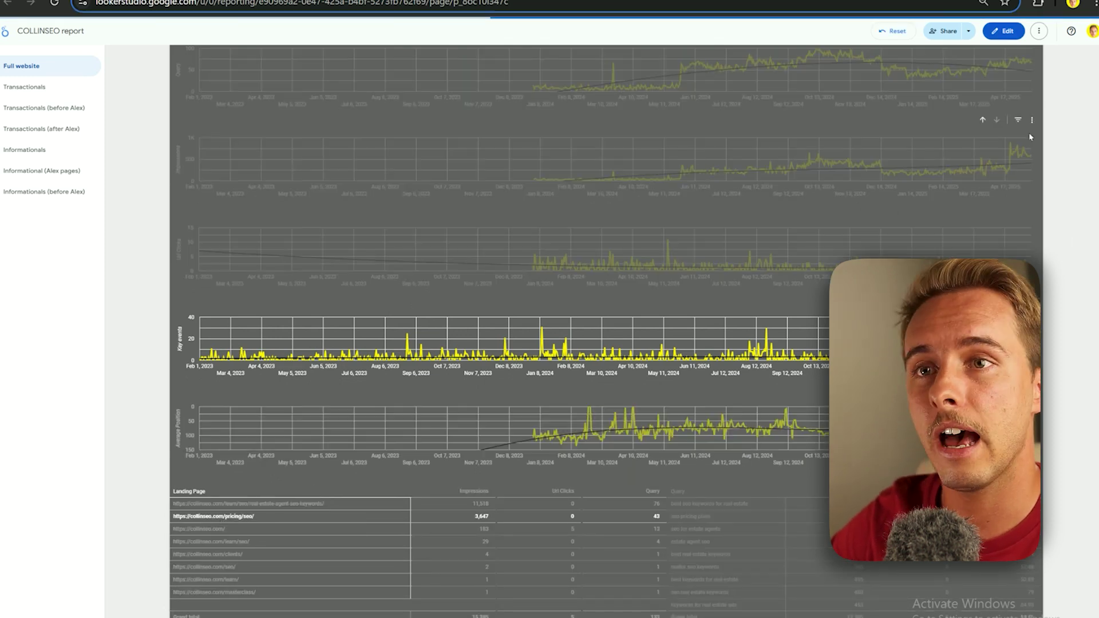
pyautogui.scroll(1, 918, 136)
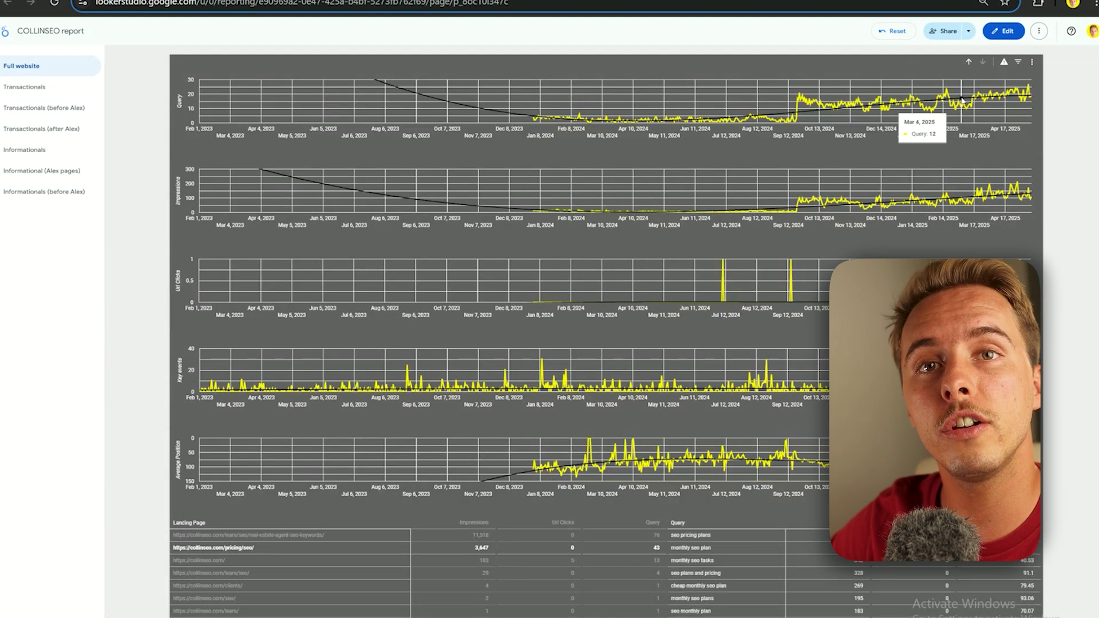
pyautogui.scroll(-1, 774, 222)
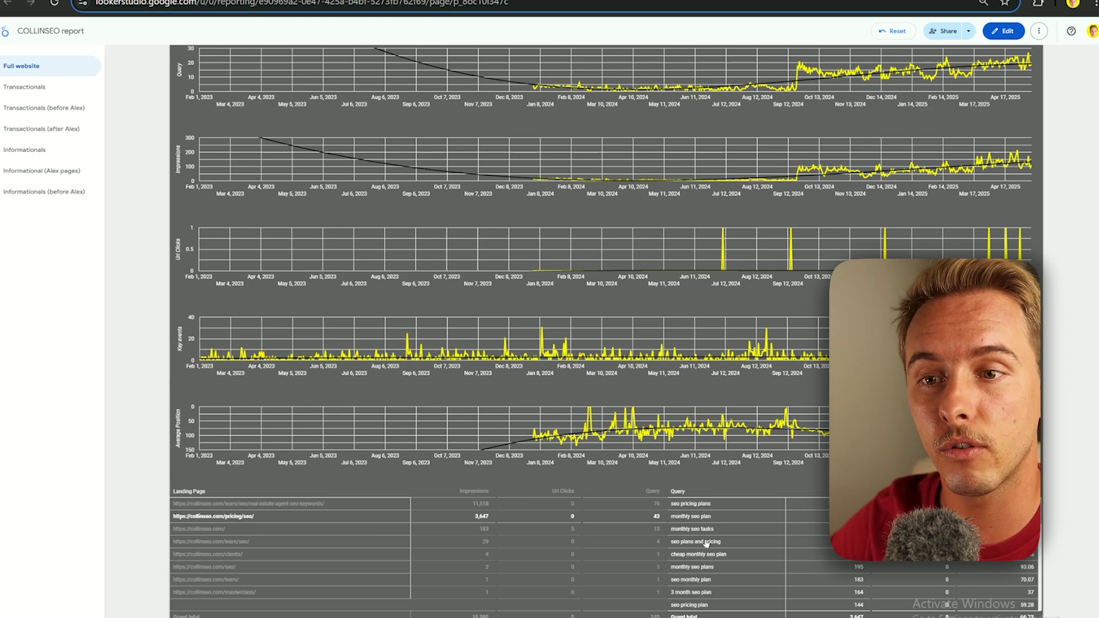
pyautogui.click(695, 505)
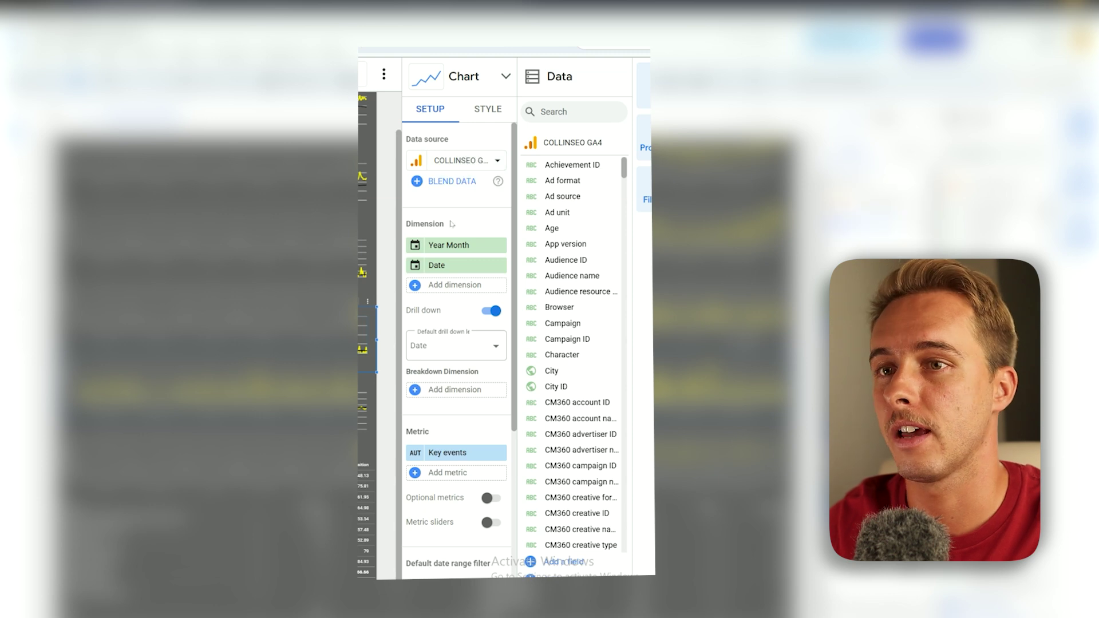
# - Search the fourth chart's metric list for 'conver' and set the metric to Key events
pyautogui.scroll(-2, 450, 424)
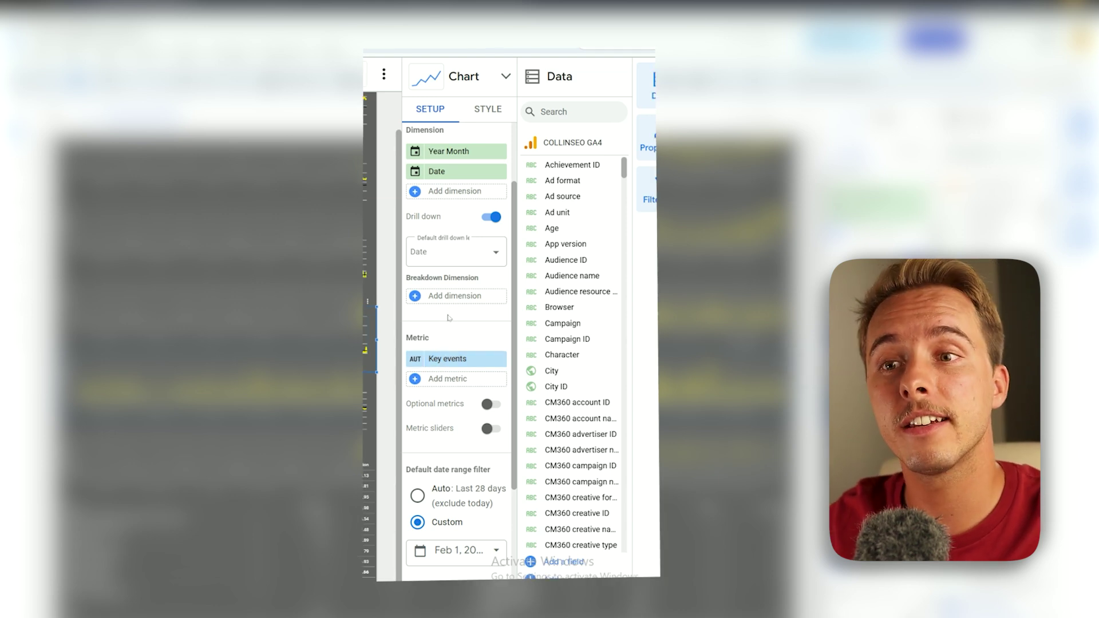
pyautogui.click(453, 359)
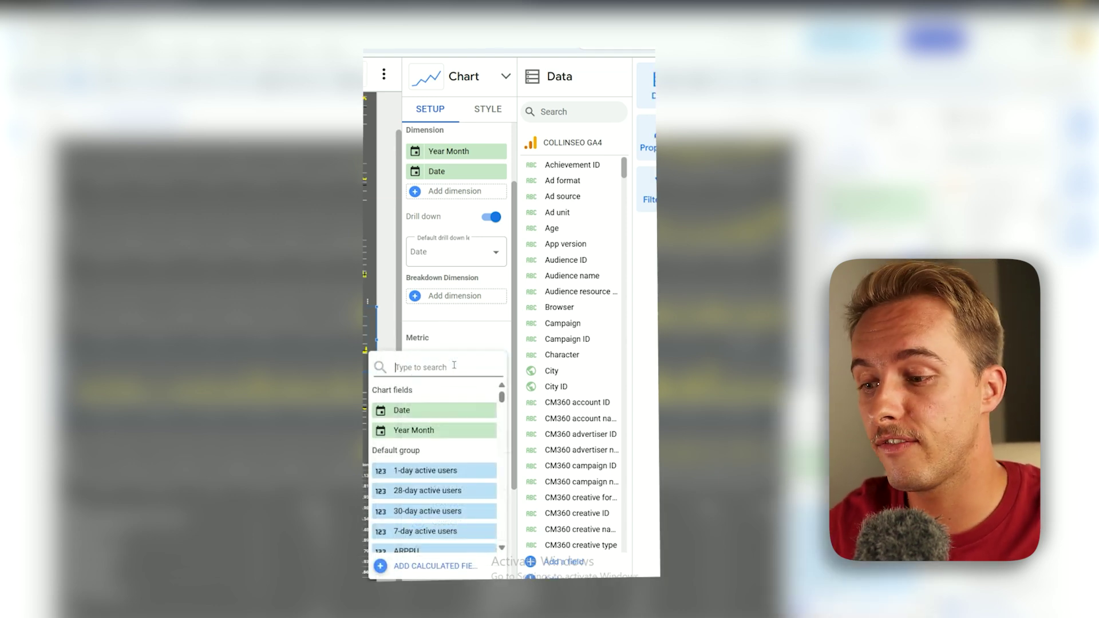
pyautogui.write('event')
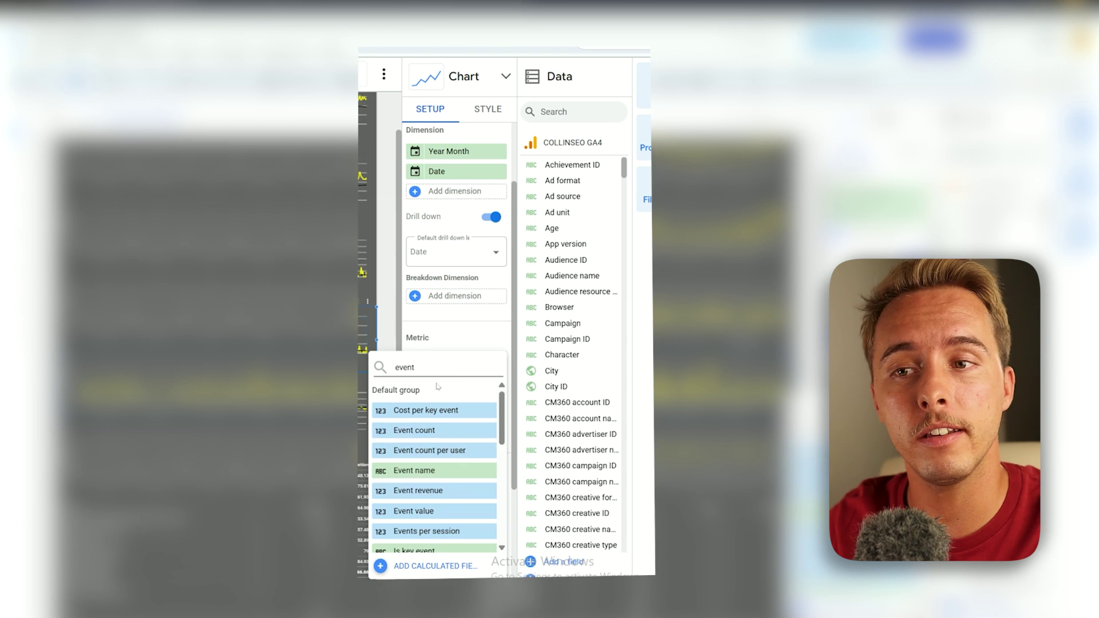
pyautogui.doubleClick(436, 374)
pyautogui.write('conver')
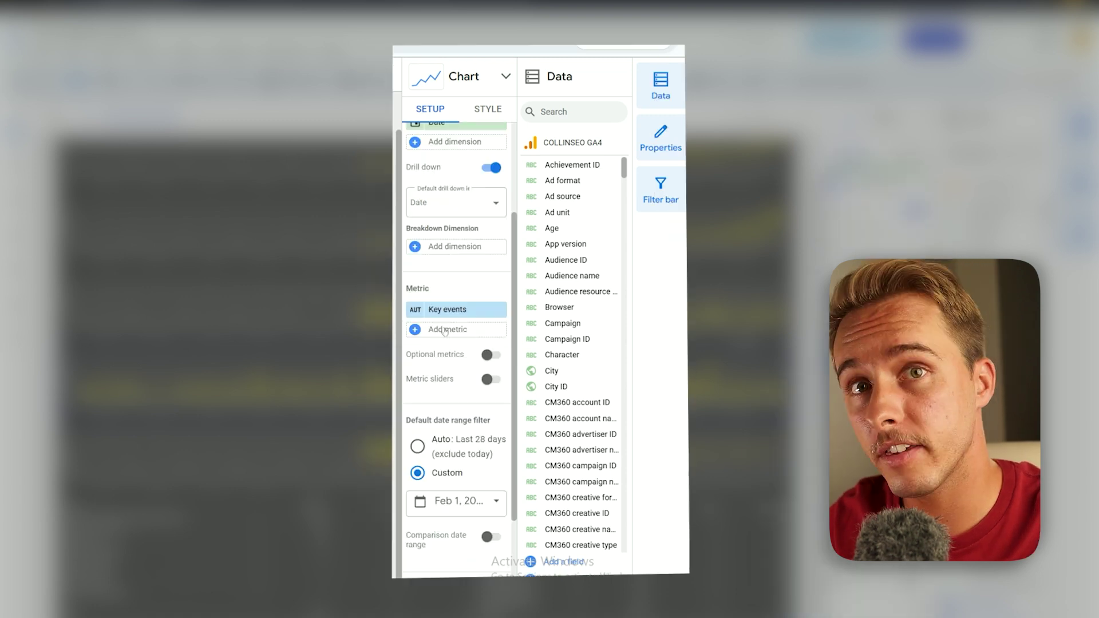
pyautogui.scroll(-3, 449, 420)
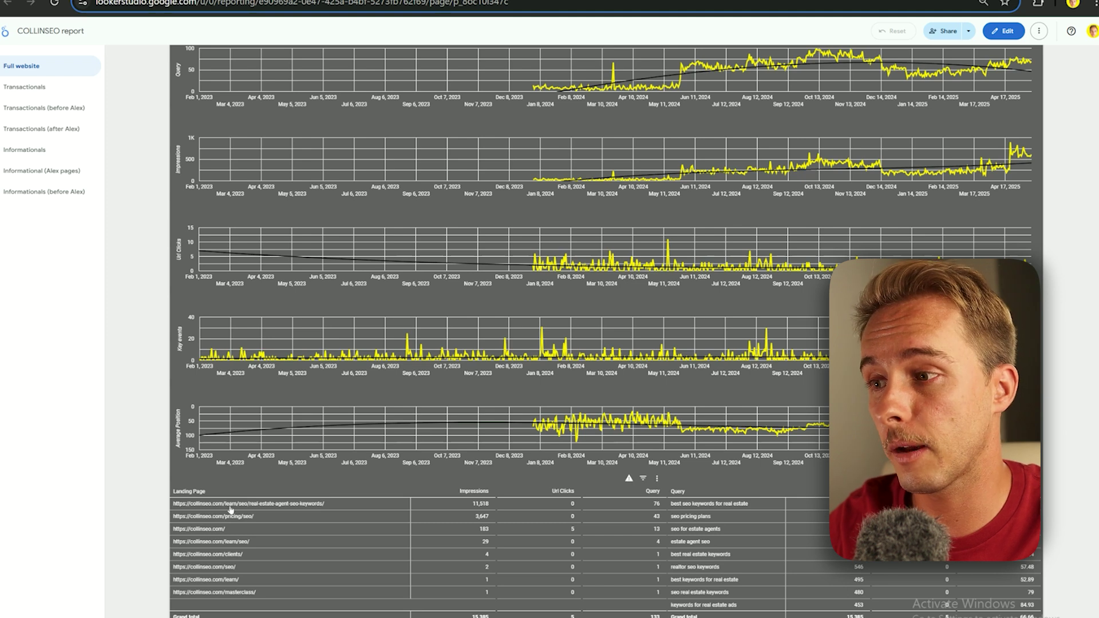
pyautogui.click(229, 504)
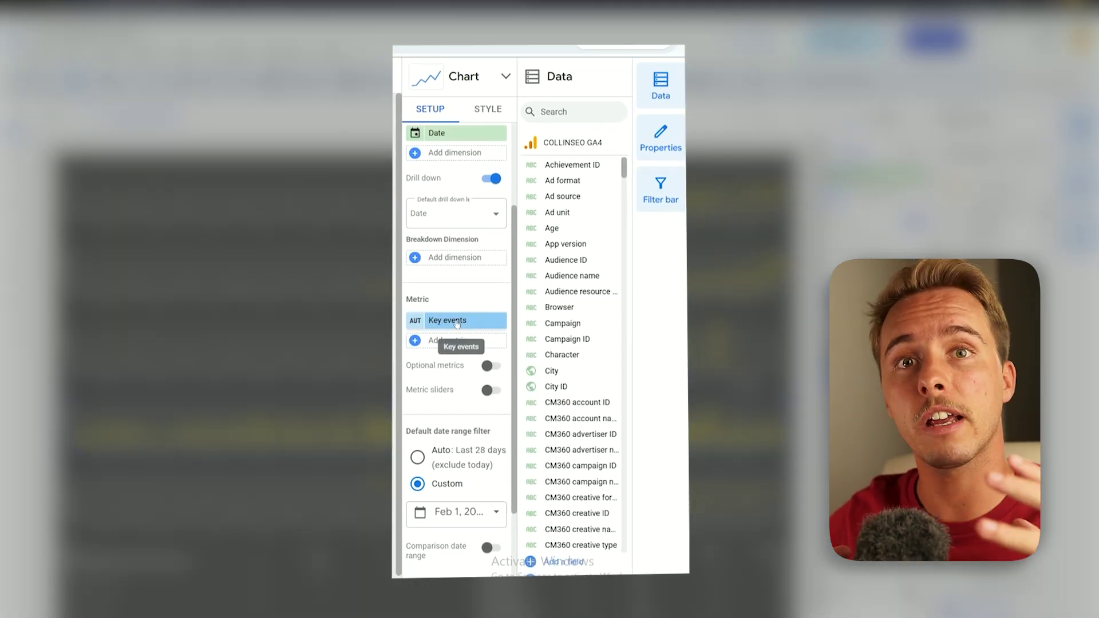
pyautogui.scroll(-3, 456, 401)
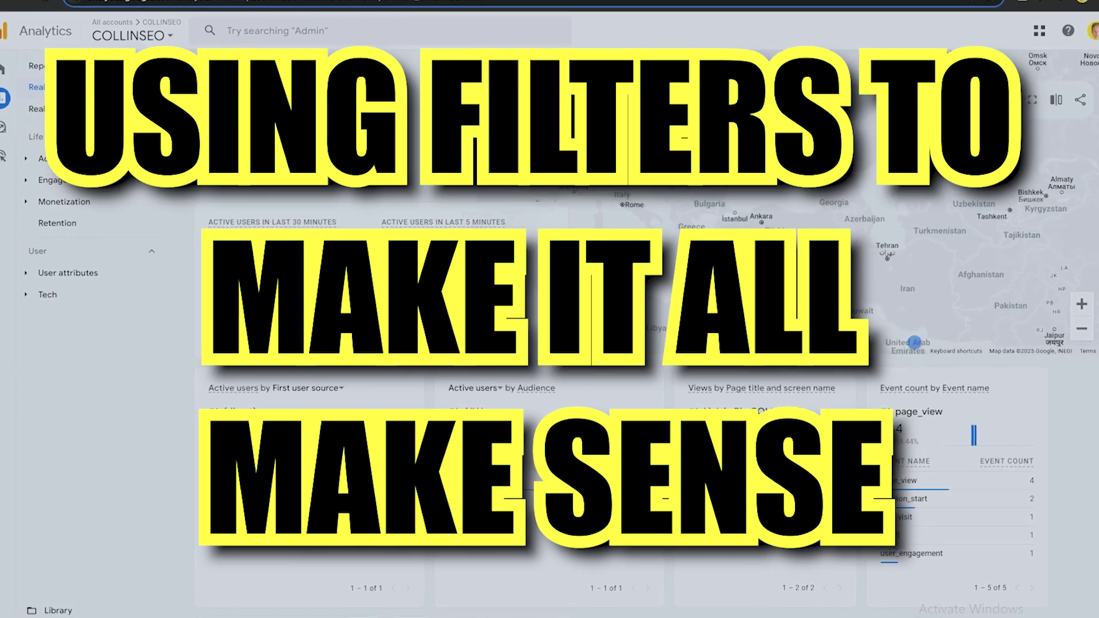
# - Scroll down the GA4 Realtime overview
pyautogui.scroll(-3, 629, 344)
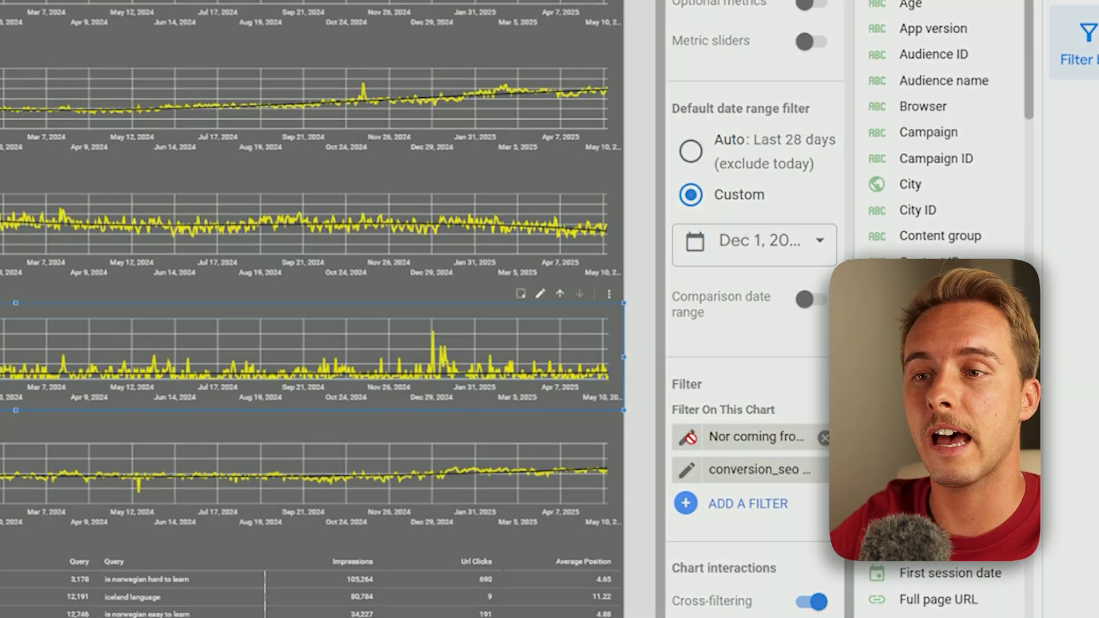
# - Open the conversion_seo condition of the 'Nor coming from SEO' filter in Edit Filter
pyautogui.click(689, 441)
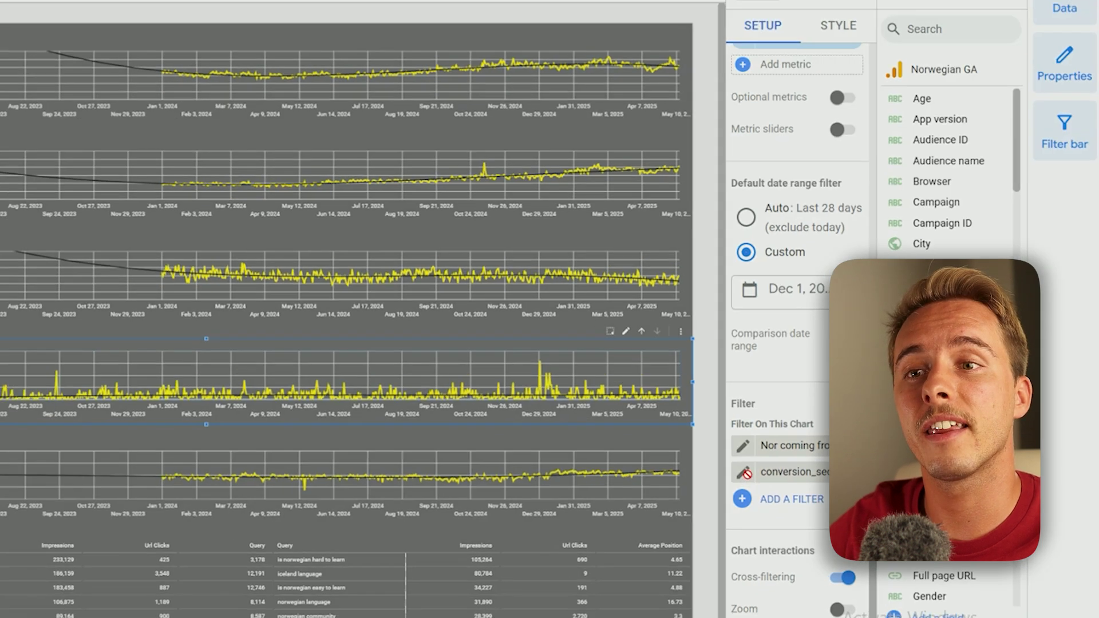
pyautogui.click(723, 469)
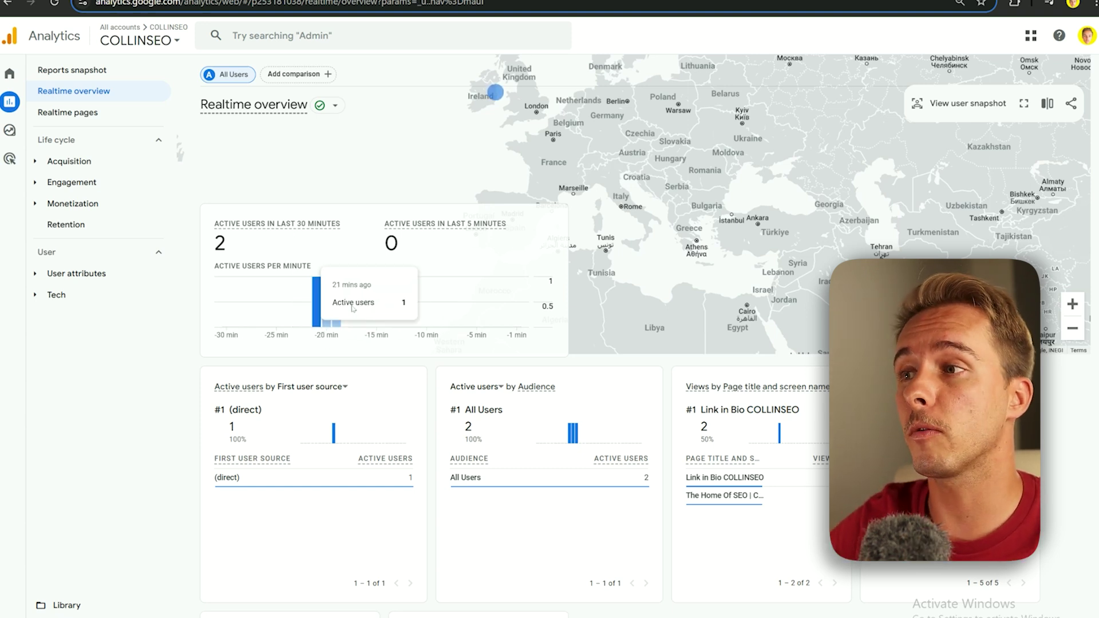
# - Scroll through the GA4 Realtime overview cards
pyautogui.scroll(-2, 358, 531)
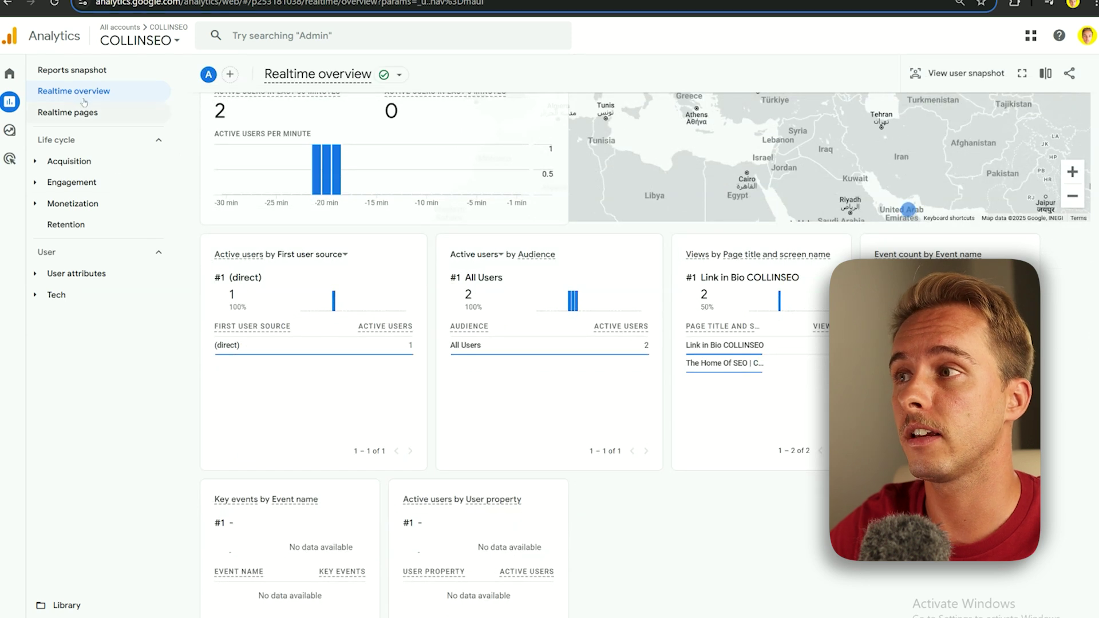
pyautogui.moveTo(578, 353)
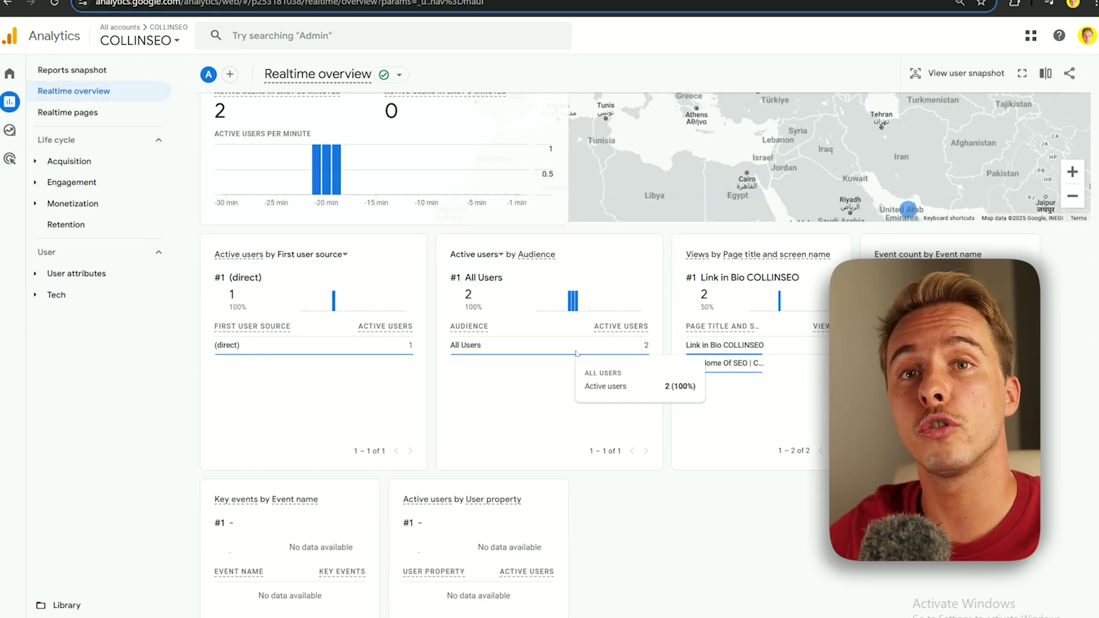
pyautogui.scroll(-1, 577, 353)
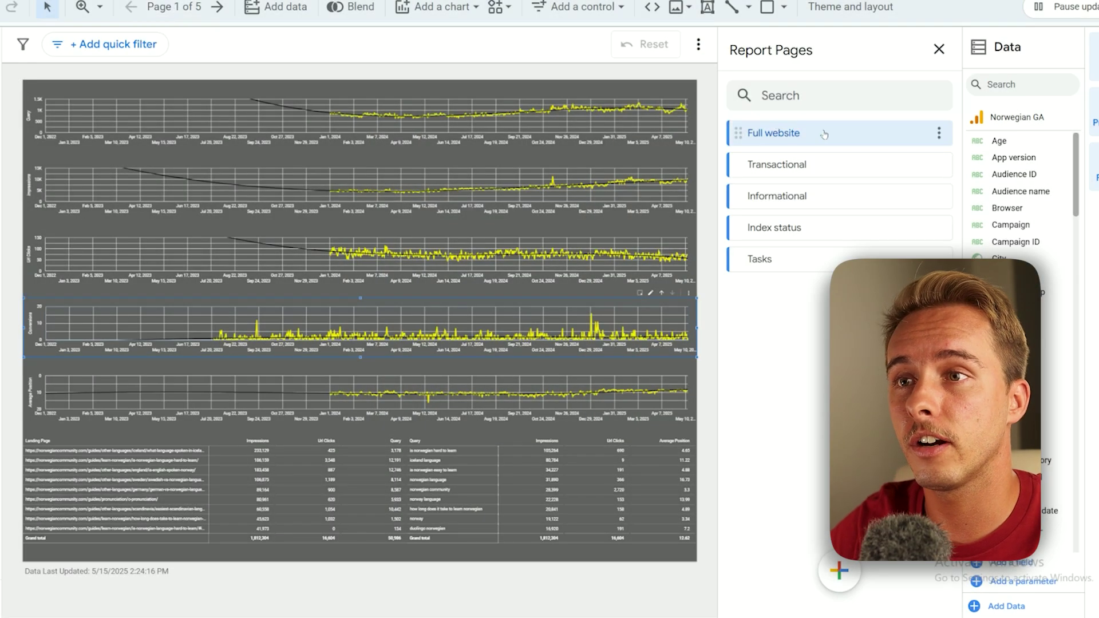
# - Go to the Informational page, page 3, from the Report Pages list
pyautogui.click(940, 135)
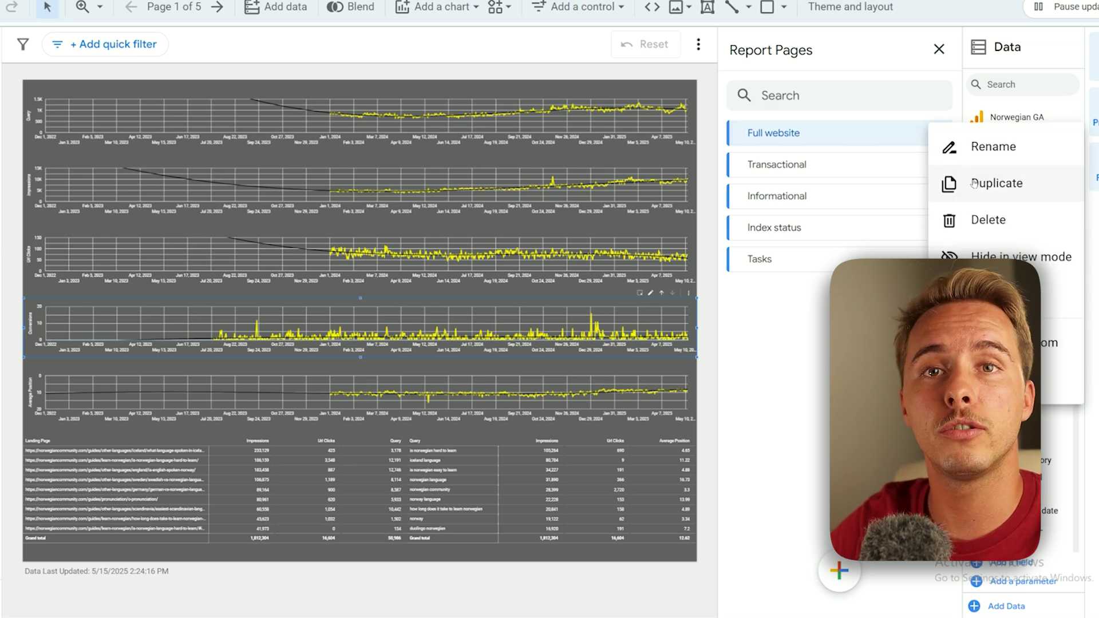
pyautogui.click(824, 201)
pyautogui.click(818, 196)
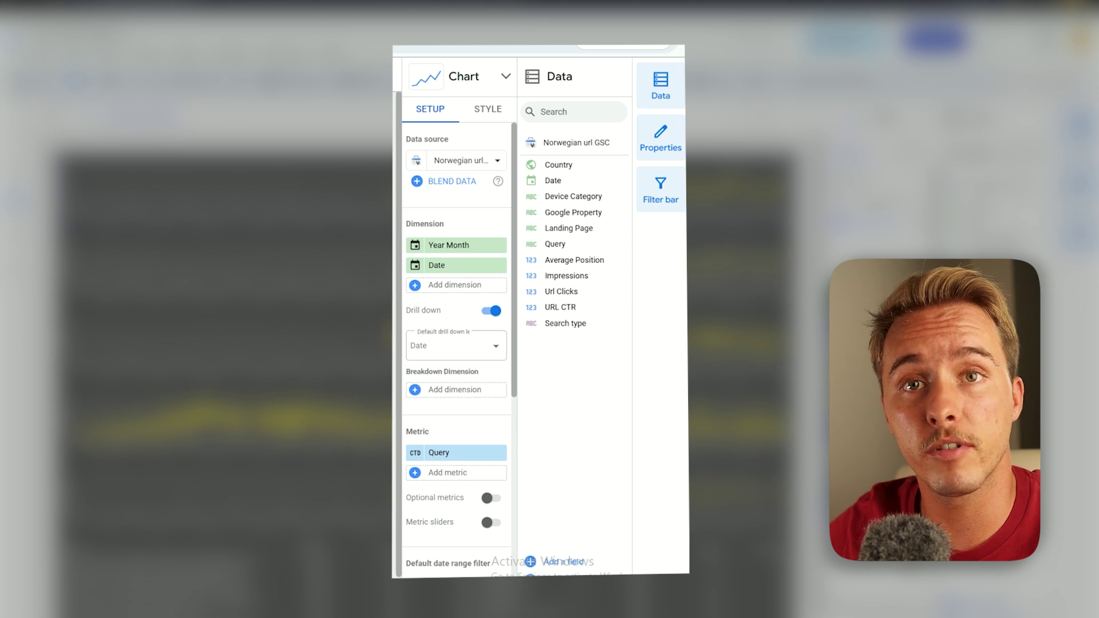
pyautogui.scroll(-7, 448, 229)
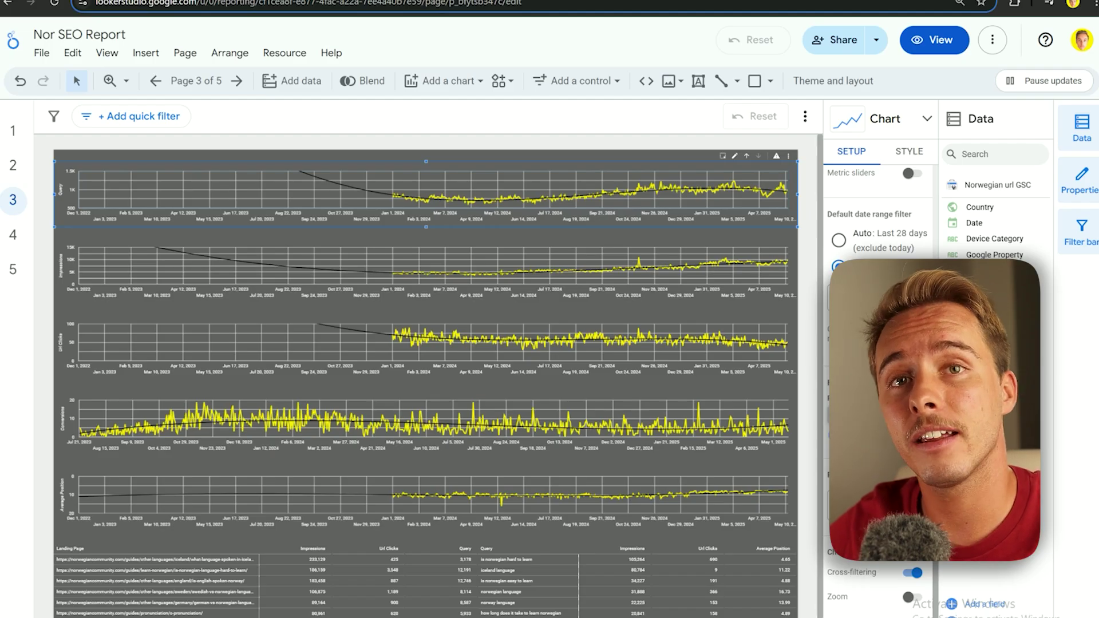
# - Inspect the 'Nor informational pages' filter's /guides/ URL value, then cross-filter the charts to Jul 27, 2024
pyautogui.click(420, 372)
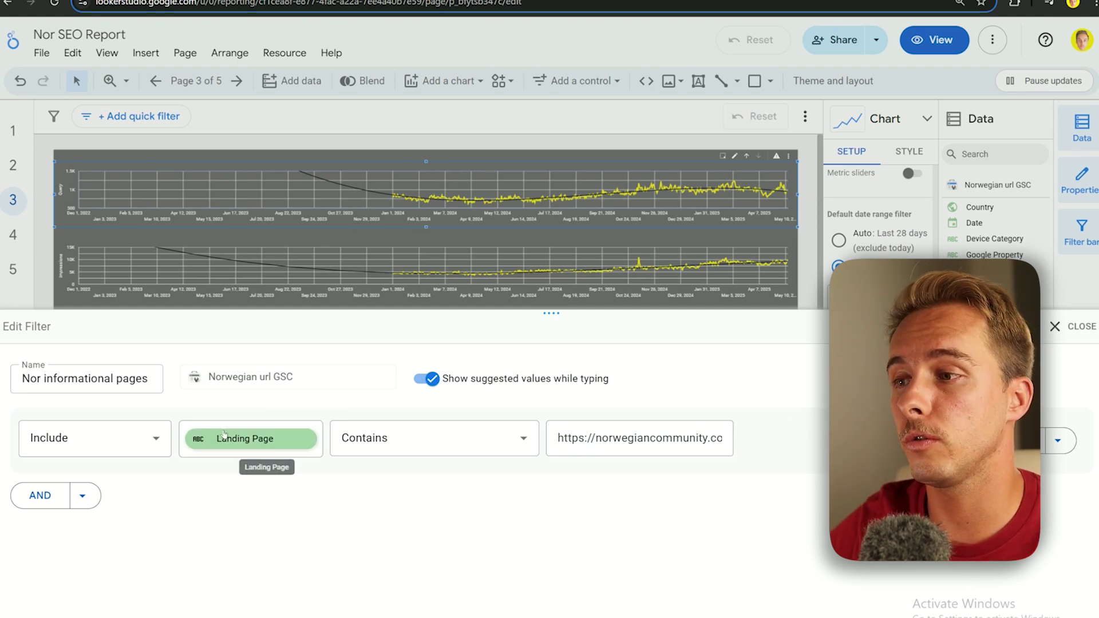
pyautogui.moveTo(584, 438); pyautogui.dragTo(724, 440)
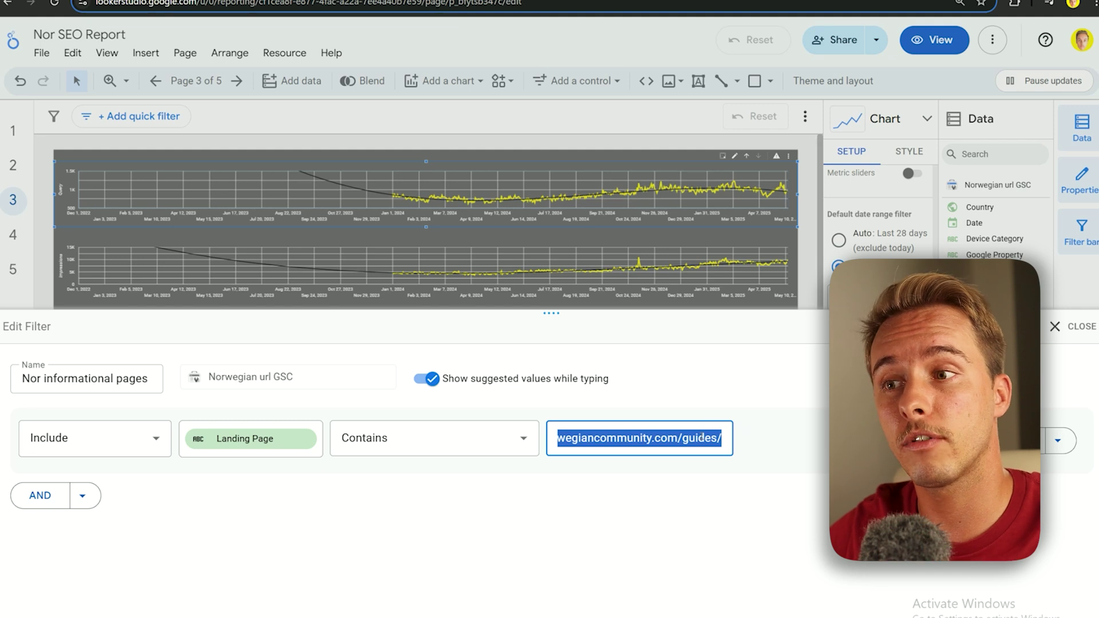
pyautogui.click(700, 438)
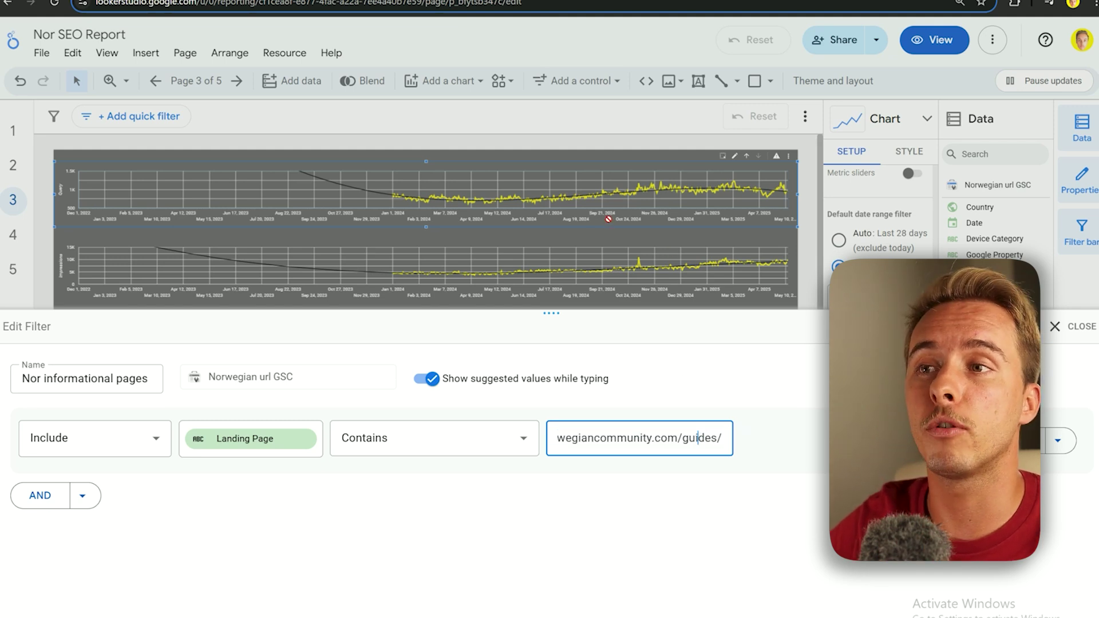
pyautogui.moveTo(596, 439); pyautogui.dragTo(726, 440)
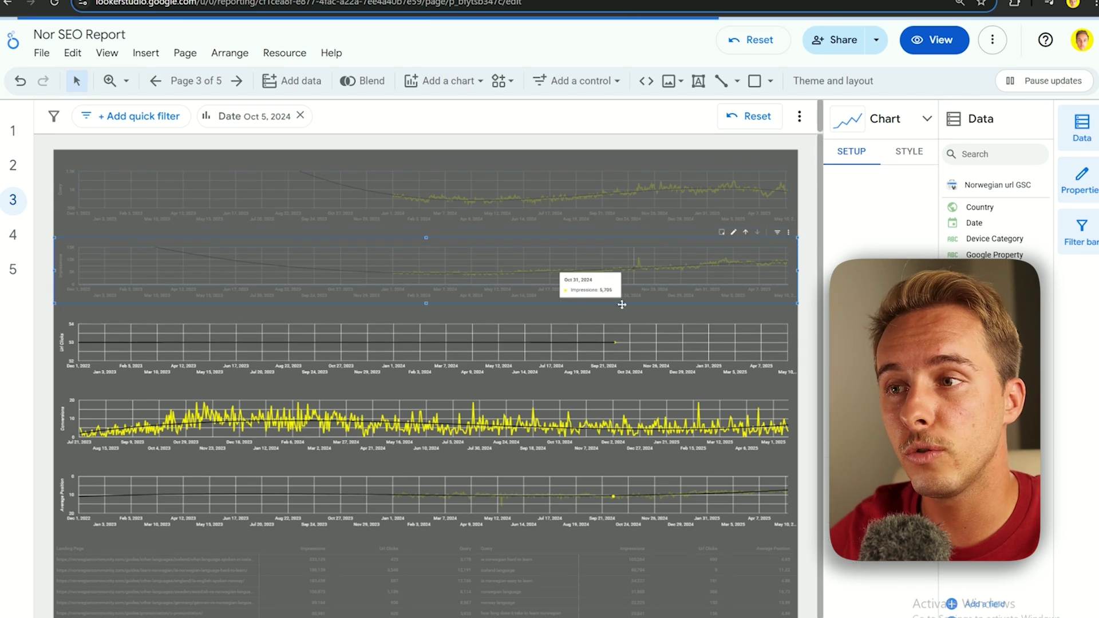
pyautogui.click(558, 498)
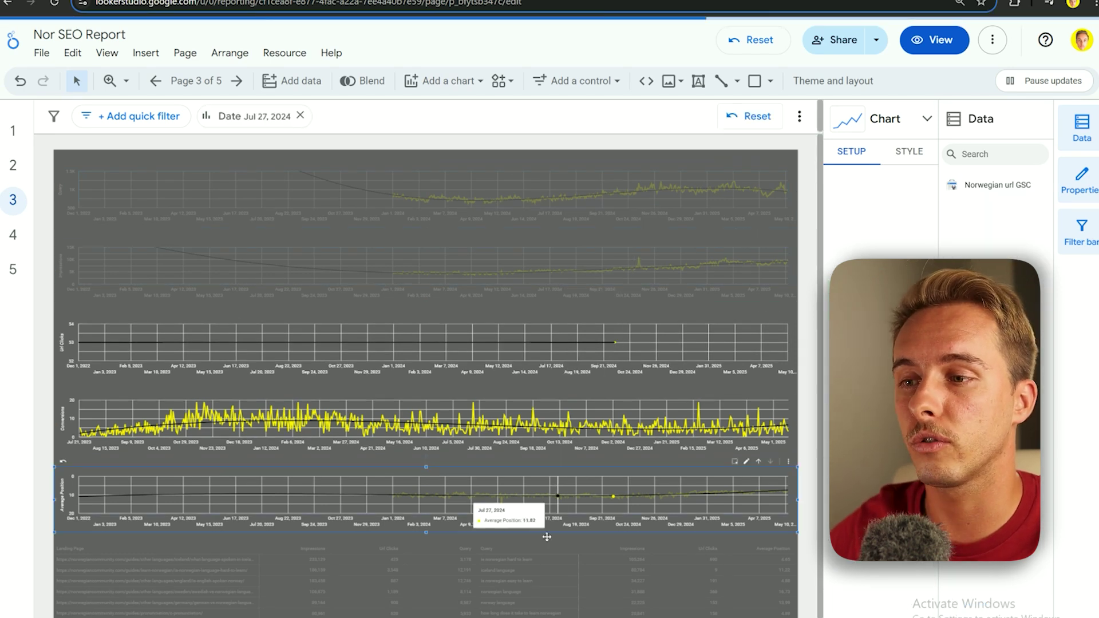
pyautogui.click(543, 559)
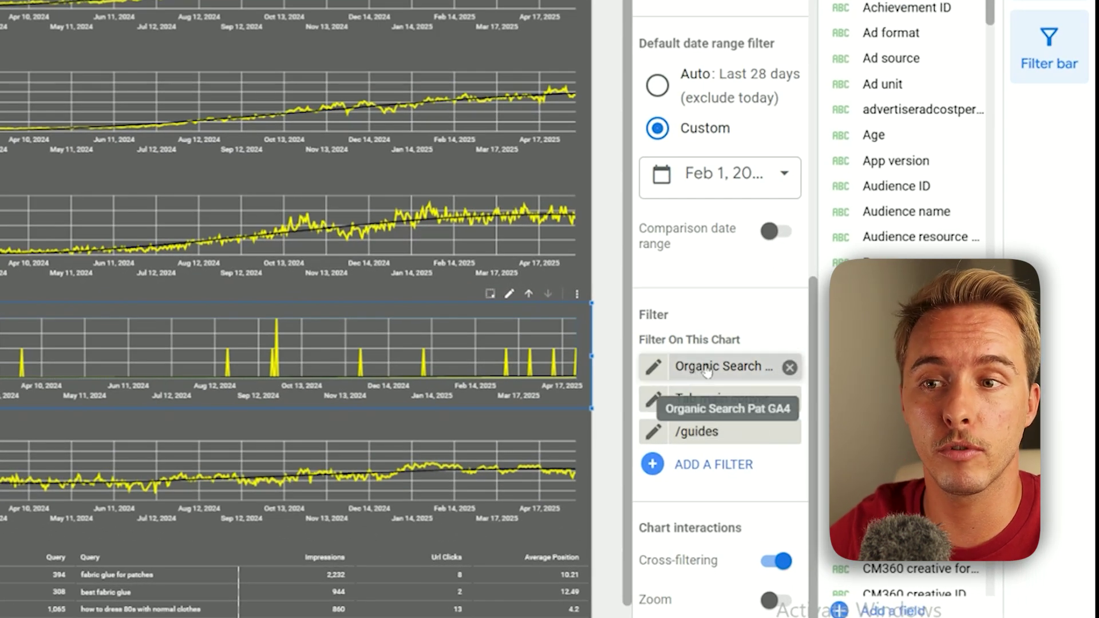
# - Open the /guides filter and highlight 'guides' in its Contains value
pyautogui.click(659, 431)
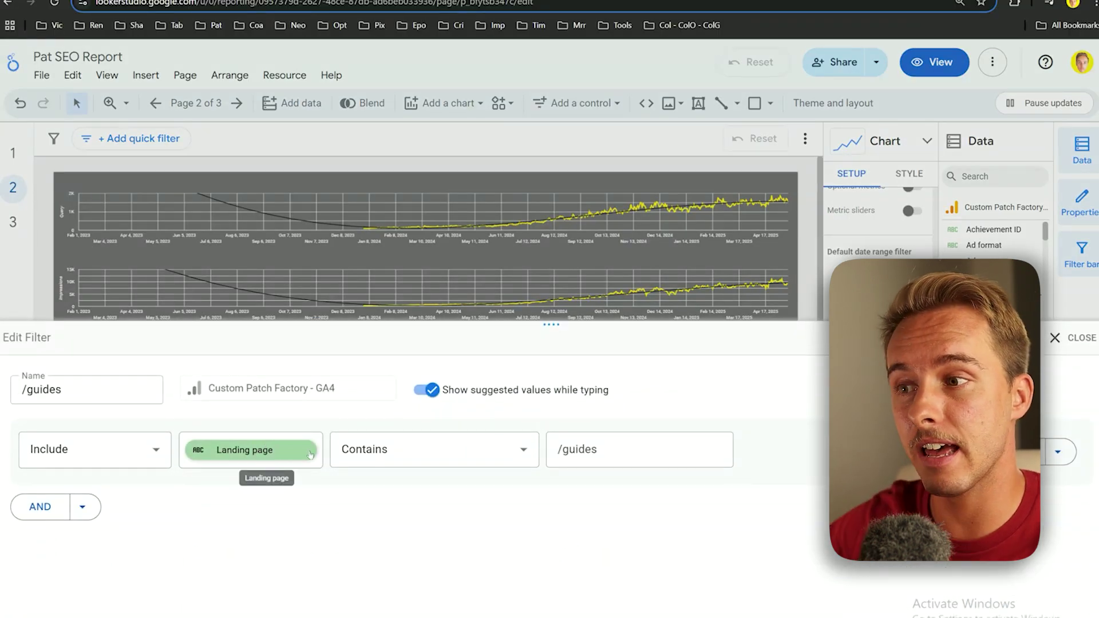
pyautogui.moveTo(561, 449); pyautogui.dragTo(600, 449)
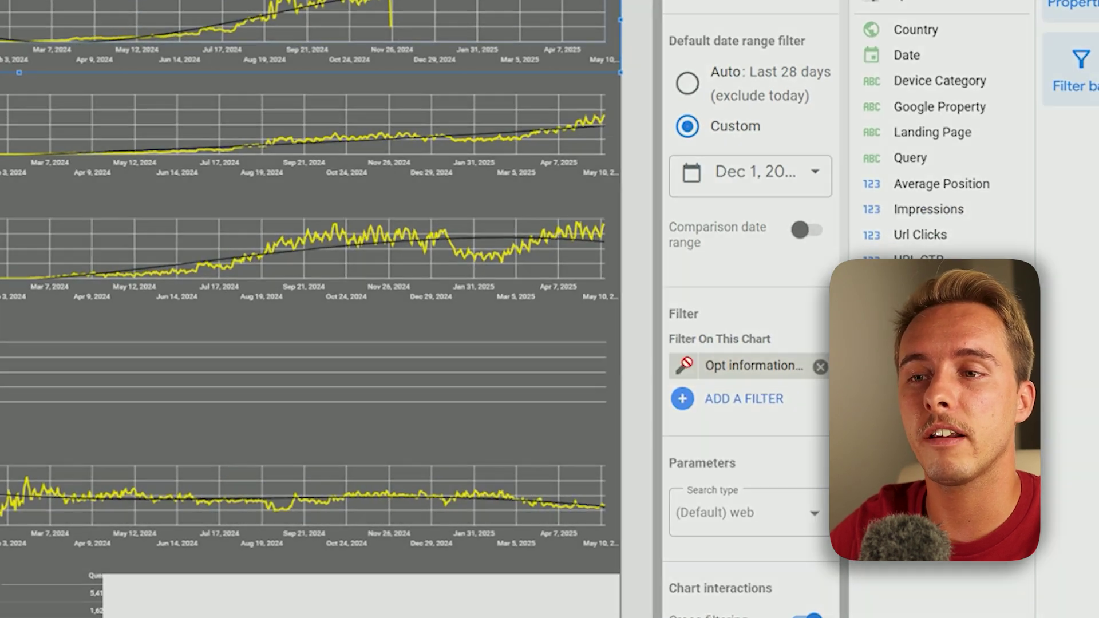
pyautogui.click(685, 366)
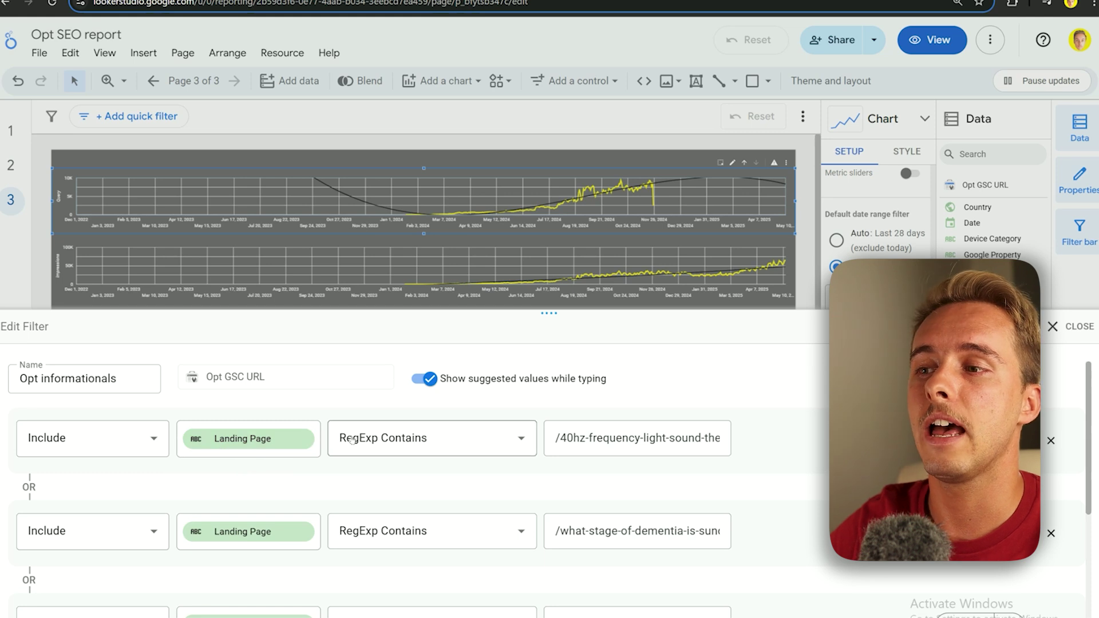
pyautogui.click(557, 438)
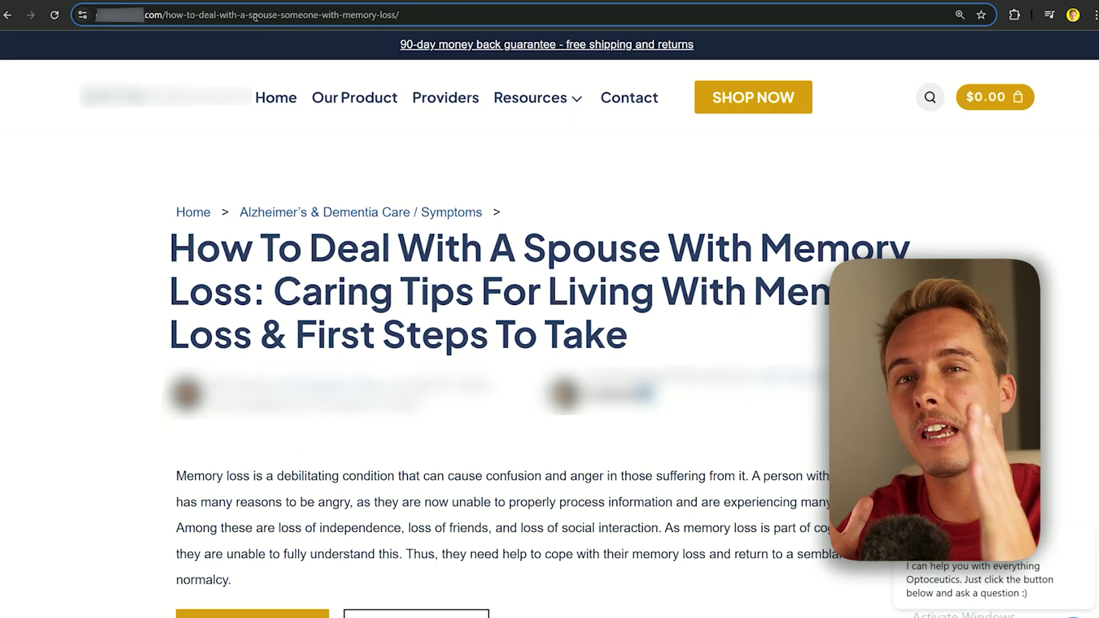
# - Examine the page paths and | separators in the Opt informationals filter's first RegExp Contains value
pyautogui.press('Right')
pyautogui.press('Right')
pyautogui.press('Right')
pyautogui.press('Right')
pyautogui.press('Right')
pyautogui.press('Right')
pyautogui.press('Right')
pyautogui.press('Right')
pyautogui.press('Right')
pyautogui.press('Right')
pyautogui.press('Right')
pyautogui.press('Right')
pyautogui.press('Right')
pyautogui.press('Right')
pyautogui.press('Right')
pyautogui.press('Right')
pyautogui.press('Right')
pyautogui.press('Right')
pyautogui.press('Right')
pyautogui.press('Right')
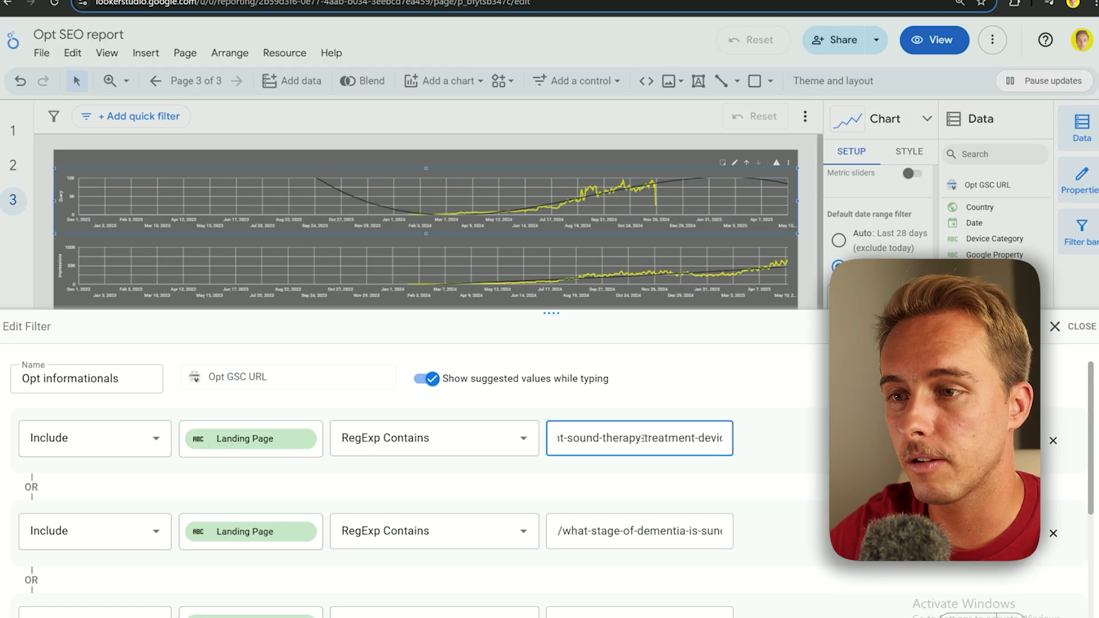
pyautogui.press('Right')
pyautogui.press('Right')
pyautogui.press('Right')
pyautogui.press('Right')
pyautogui.press('Right')
pyautogui.press('Right')
pyautogui.press('Right')
pyautogui.press('Right')
pyautogui.press('Right')
pyautogui.press('Right')
pyautogui.press('Right')
pyautogui.press('Right')
pyautogui.press('Right')
pyautogui.press('Right')
pyautogui.press('Right')
pyautogui.press('Right')
pyautogui.press('Right')
pyautogui.press('Right')
pyautogui.press('Right')
pyautogui.press('Right')
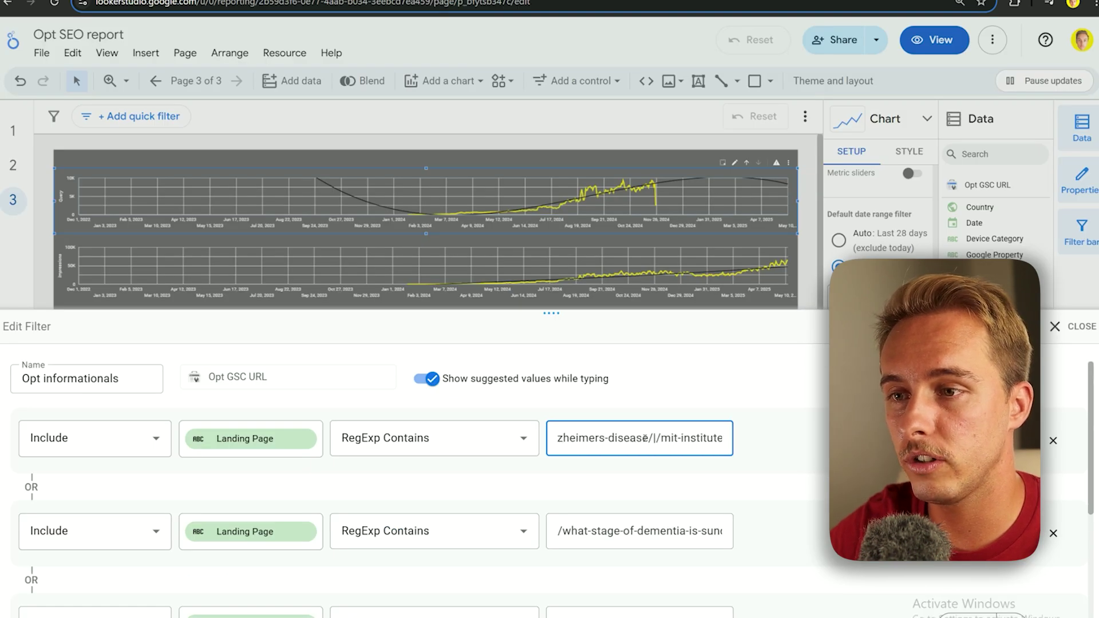
pyautogui.hotkey('shift', 'Right')
pyautogui.press('Right')
pyautogui.press('Right')
pyautogui.press('Right')
pyautogui.press('Right')
pyautogui.press('Right')
pyautogui.press('Right')
pyautogui.press('Right')
pyautogui.press('Right')
pyautogui.press('Right')
pyautogui.press('Right')
pyautogui.press('Right')
pyautogui.press('Right')
pyautogui.press('Right')
pyautogui.press('Right')
pyautogui.press('Right')
pyautogui.press('Right')
pyautogui.press('Right')
pyautogui.press('Right')
pyautogui.press('Right')
pyautogui.press('Right')
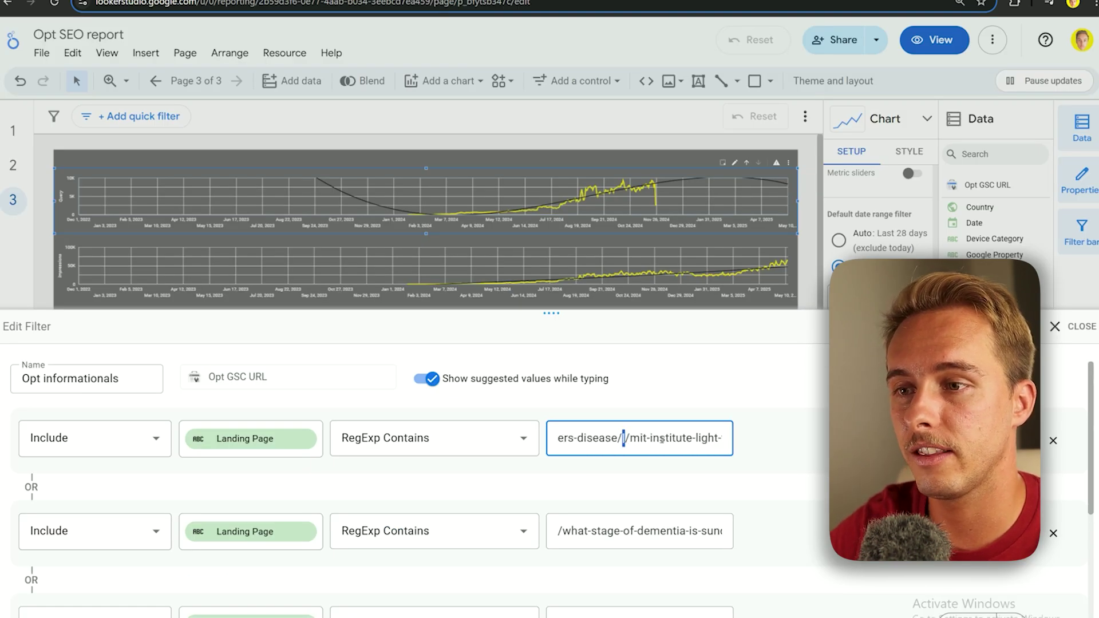
pyautogui.press('Right')
pyautogui.press('Right')
pyautogui.press('Right')
pyautogui.press('Right')
pyautogui.press('Right')
pyautogui.press('Right')
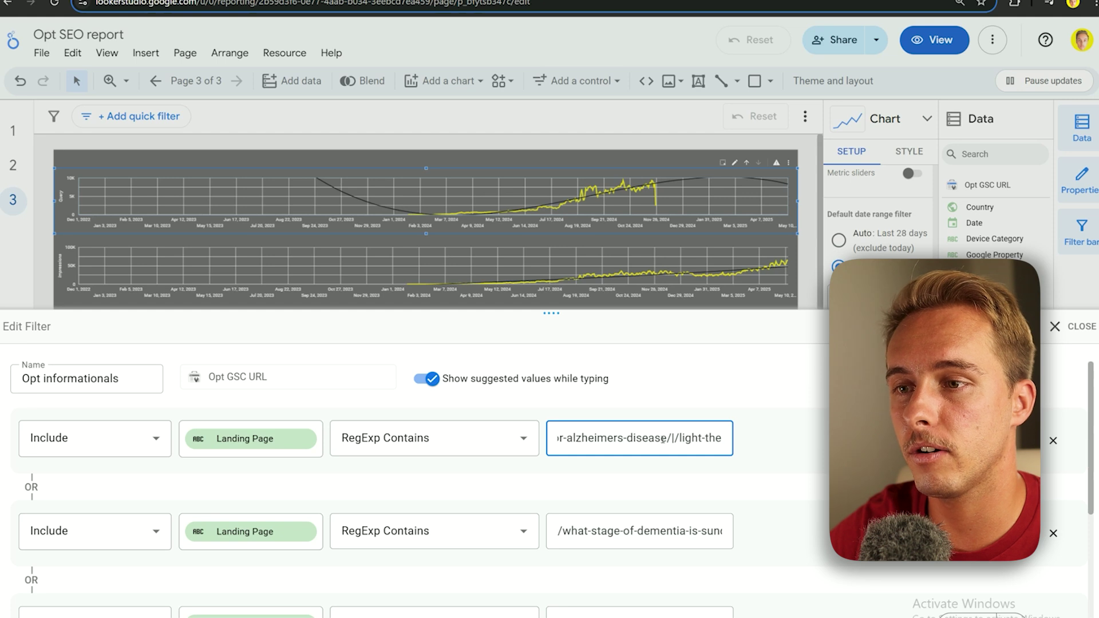
pyautogui.hotkey('shift', 'Left')
pyautogui.moveTo(627, 438); pyautogui.dragTo(698, 436)
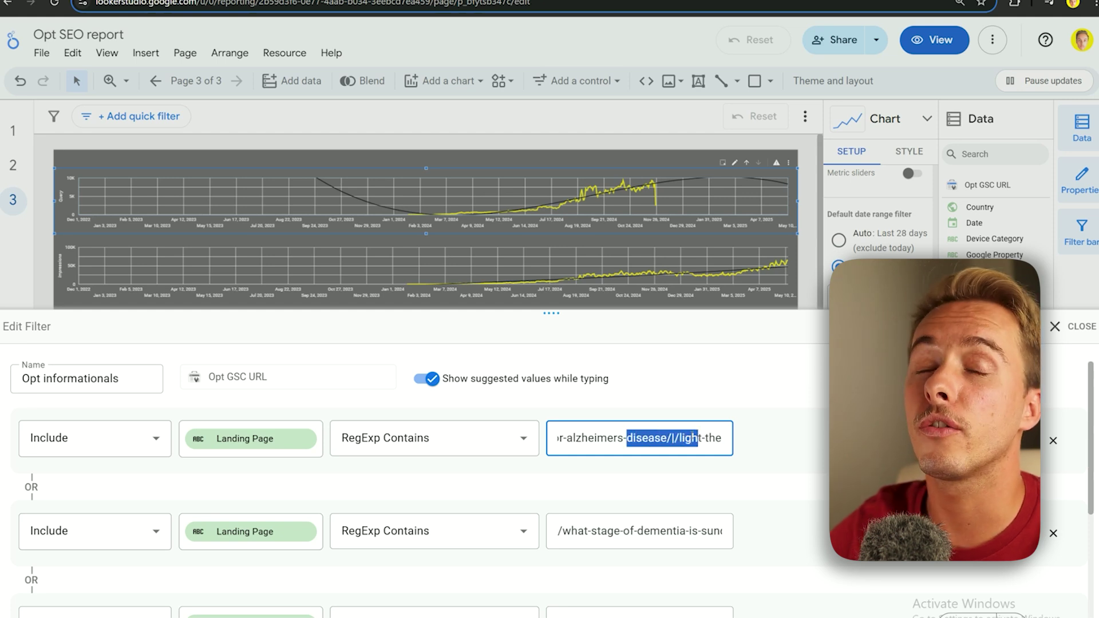
pyautogui.click(678, 432)
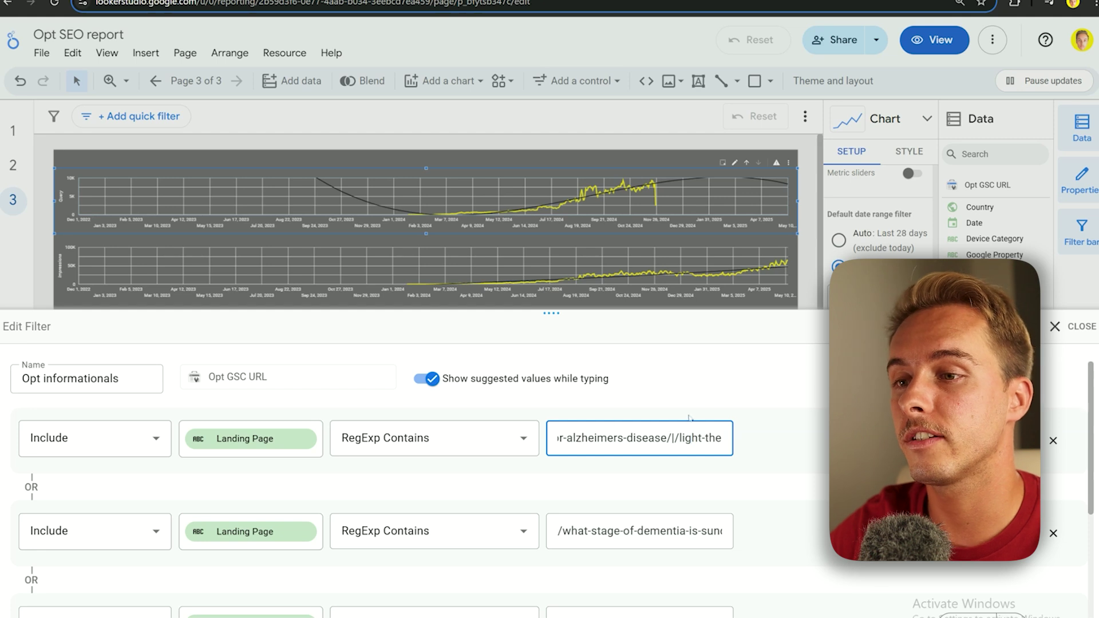
# - Review the second landing-page regex value, scrolling across its full length
pyautogui.scroll(-1, 632, 427)
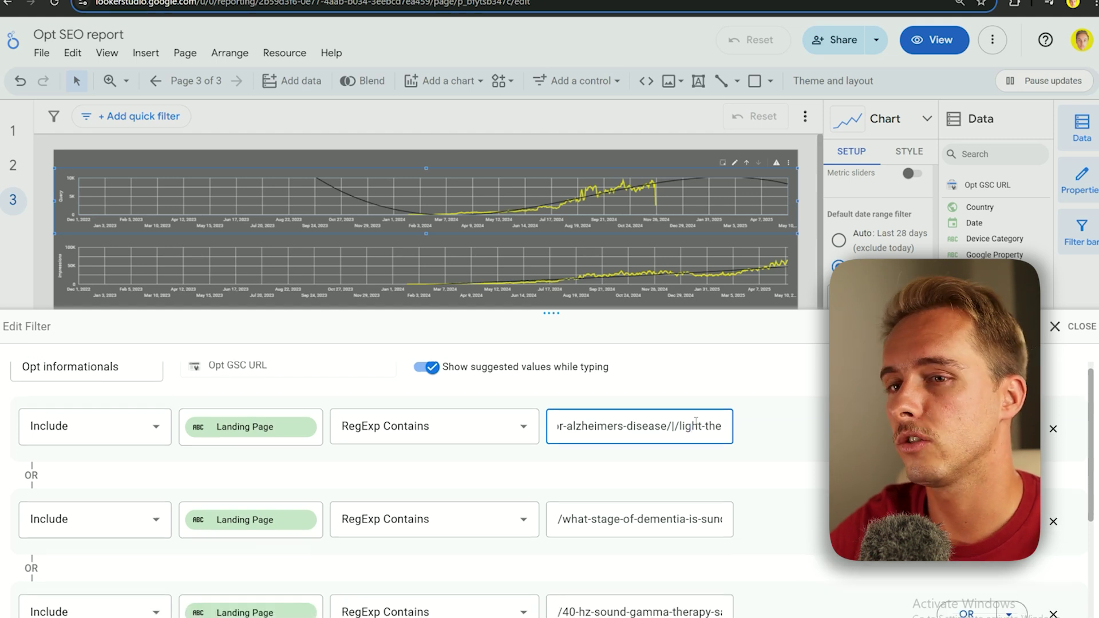
pyautogui.click(622, 518)
pyautogui.hscroll(2, 636, 517)
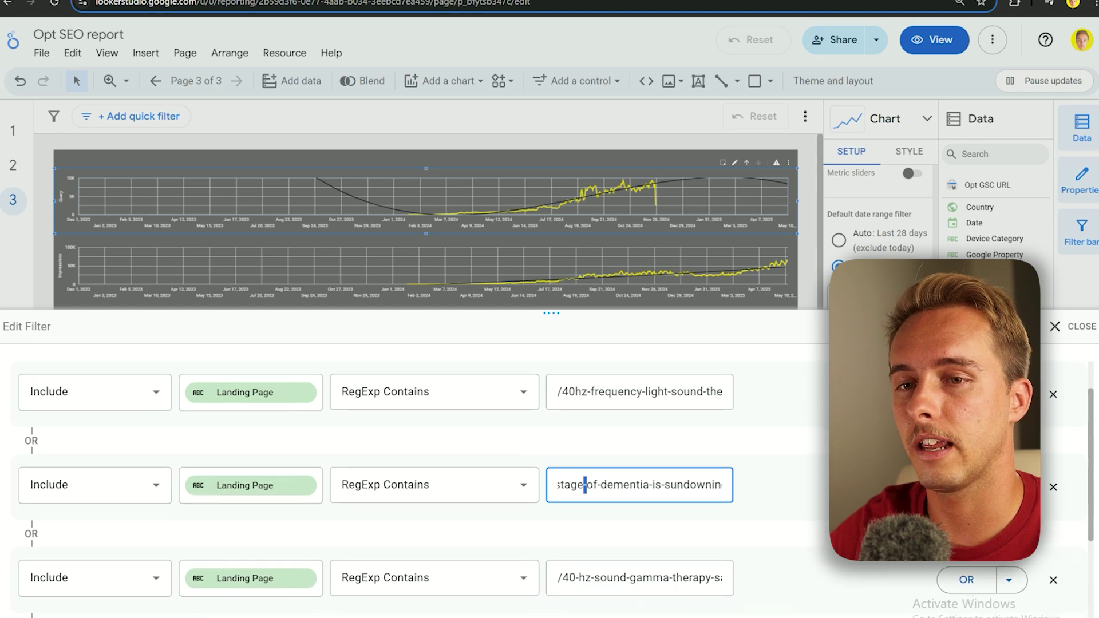
pyautogui.press('Tab')
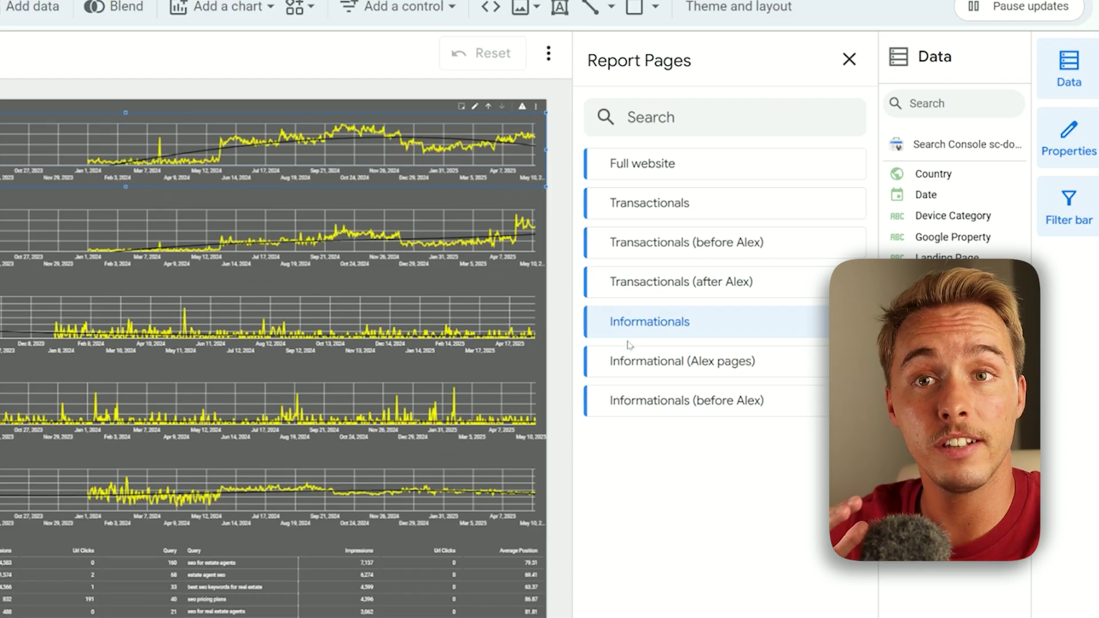
# - Browse the Transactionals and Informational section pages, then select part of the first landing-page regex
pyautogui.click(676, 204)
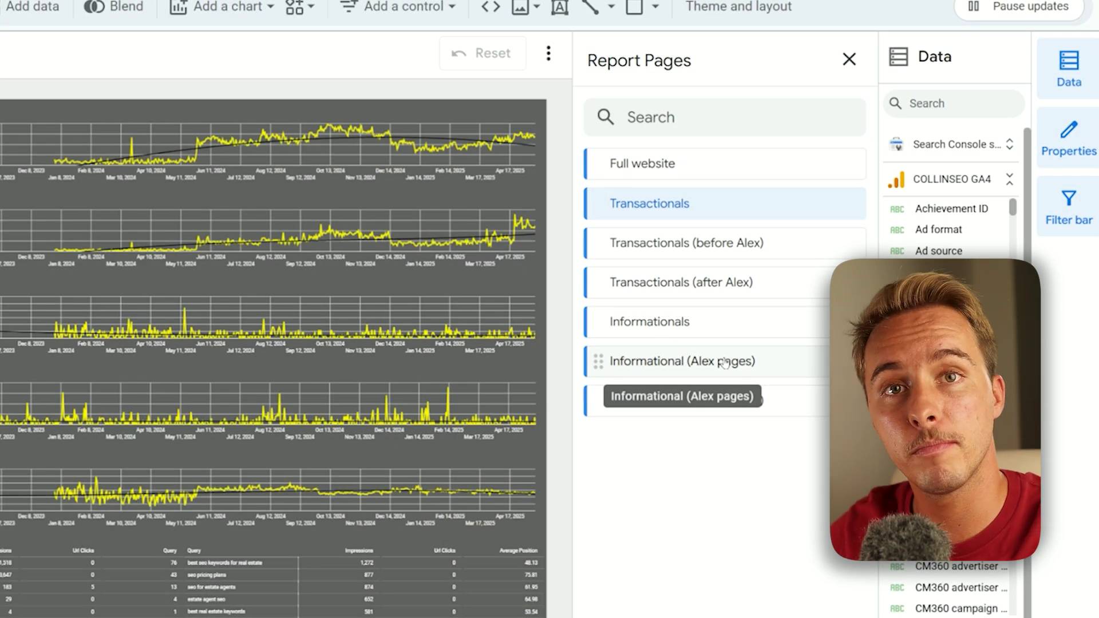
pyautogui.click(725, 362)
pyautogui.click(740, 401)
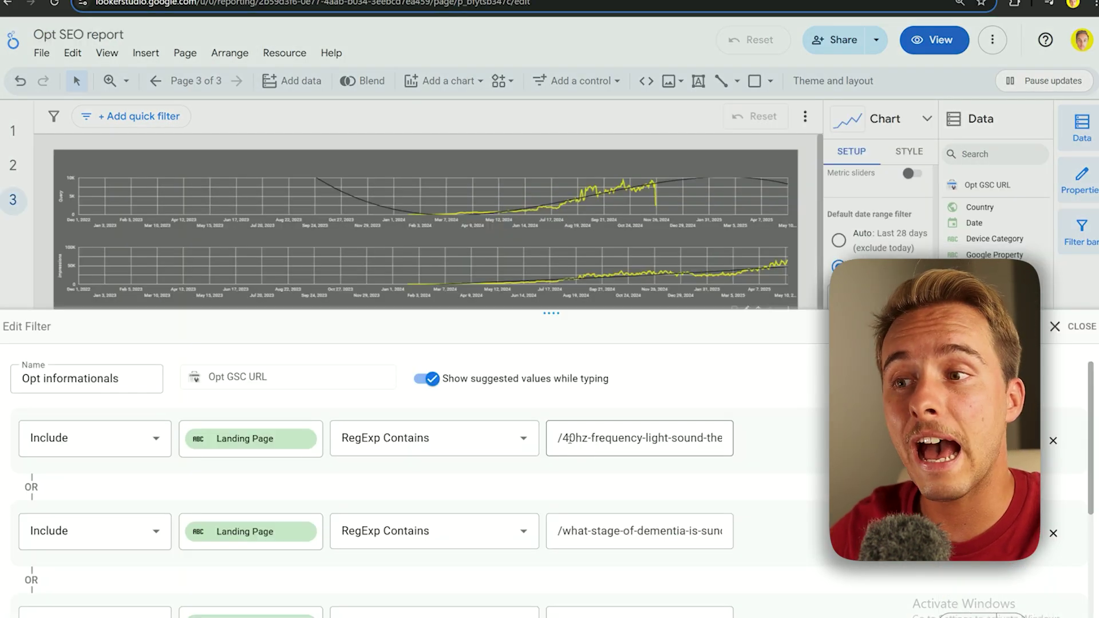
pyautogui.moveTo(570, 439); pyautogui.dragTo(714, 439)
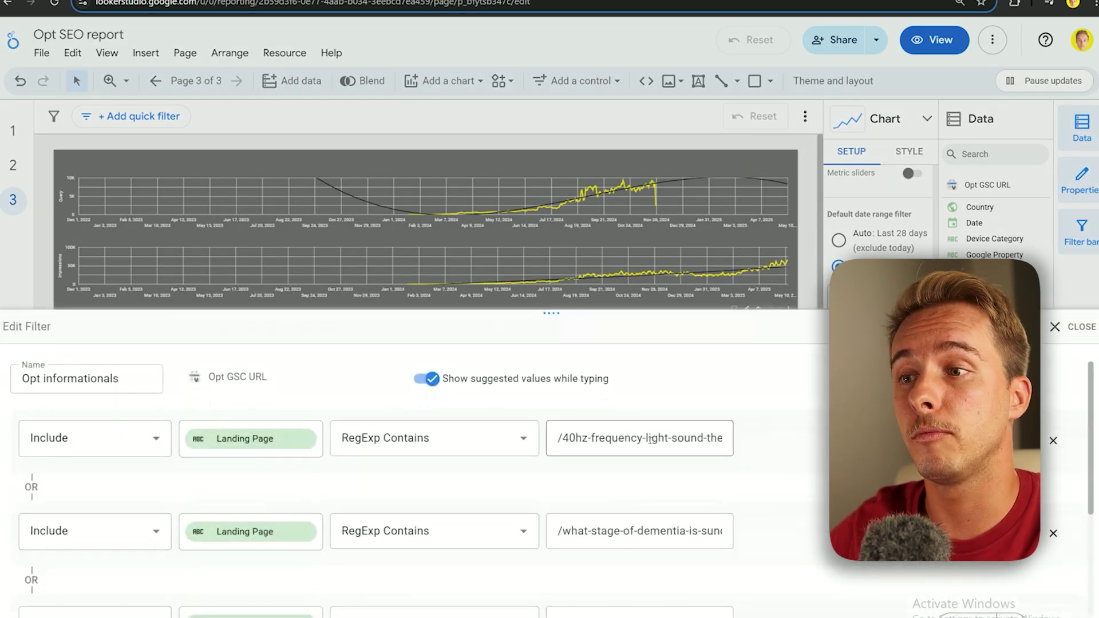
# - Highlight part of the first landing-page regex value in the Edit Filter panel, then deselect it
pyautogui.moveTo(599, 439); pyautogui.dragTo(686, 441)
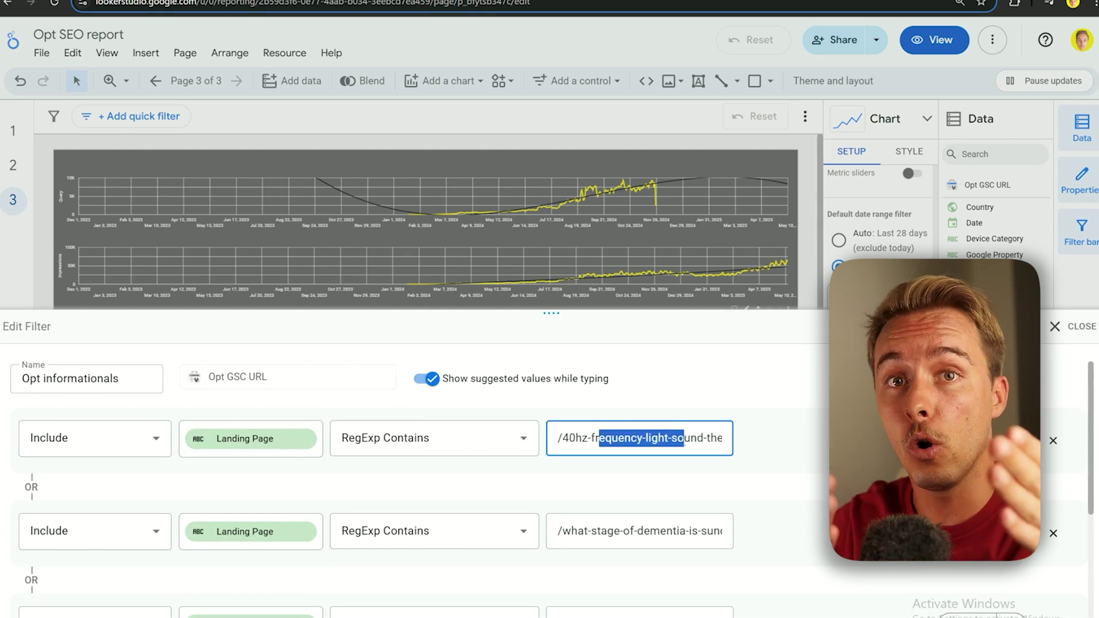
pyautogui.click(631, 438)
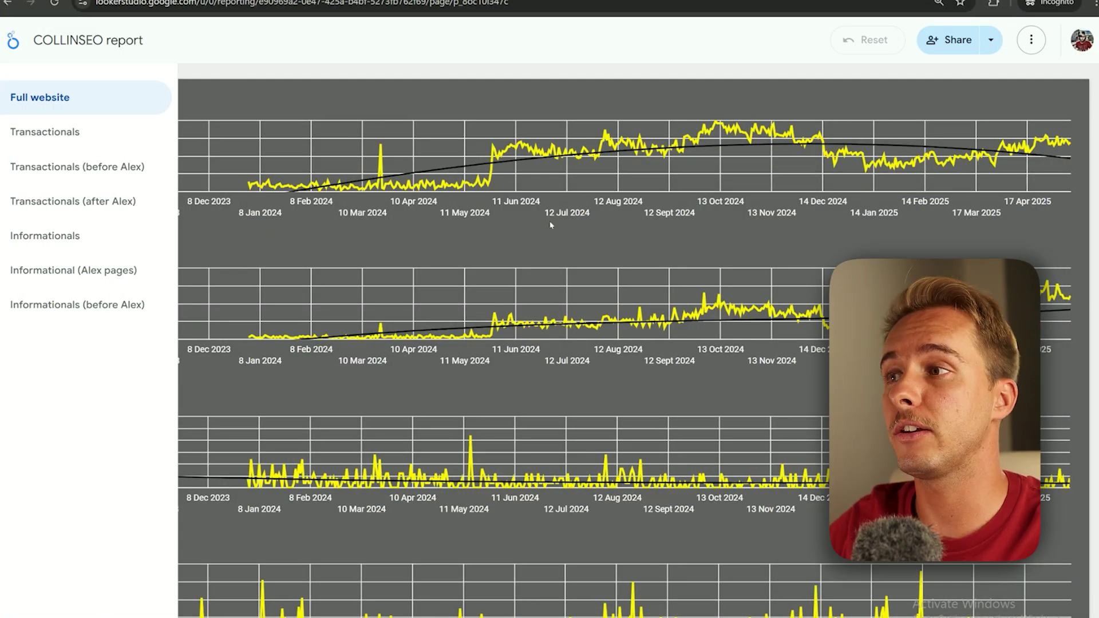
# - Copy the report with the collinseo.com Search Console source and GA COLLINSEO as new data sources
pyautogui.click(1031, 39)
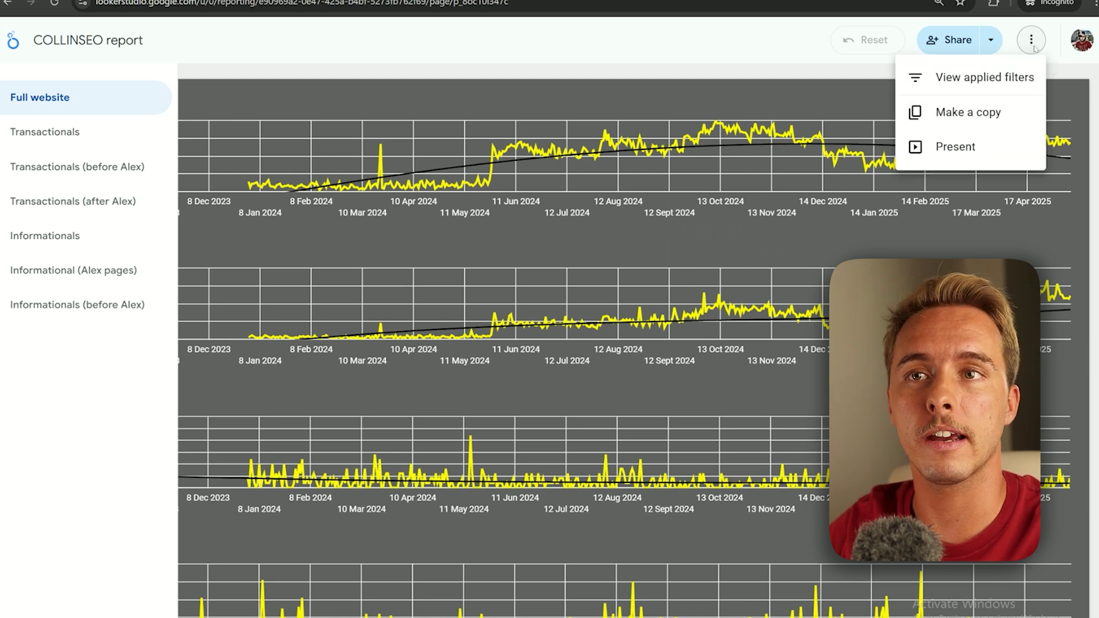
pyautogui.click(992, 114)
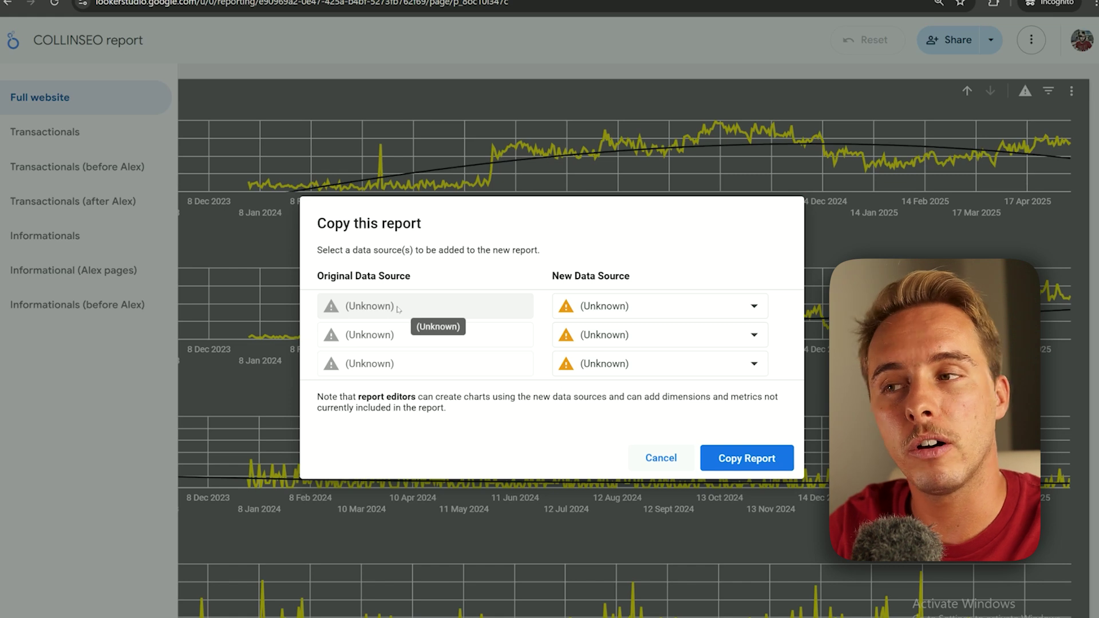
pyautogui.click(589, 312)
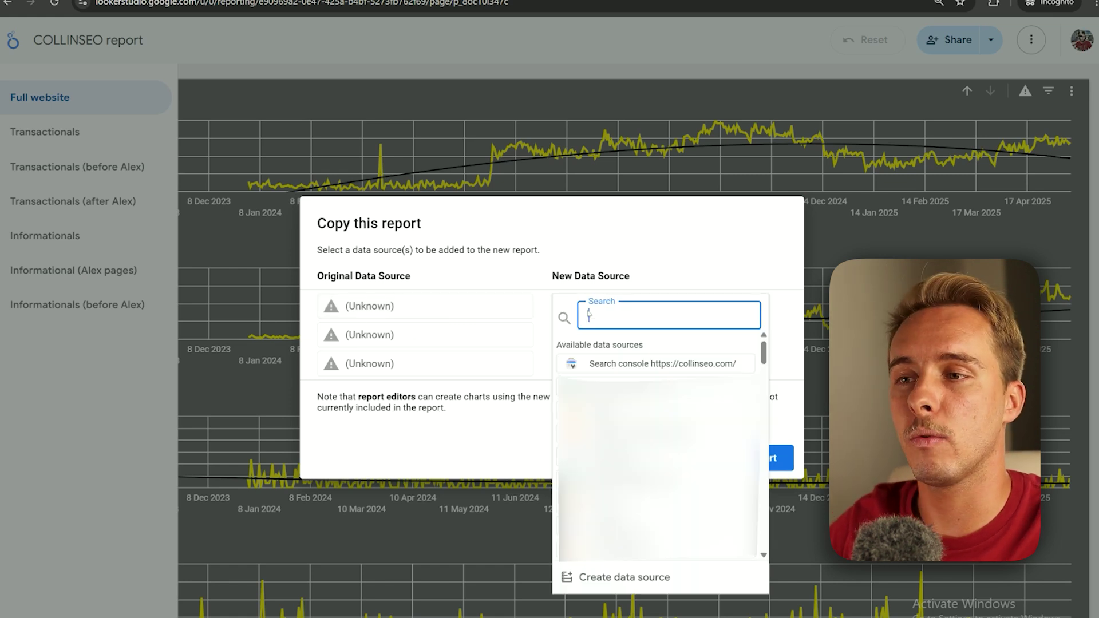
pyautogui.click(620, 364)
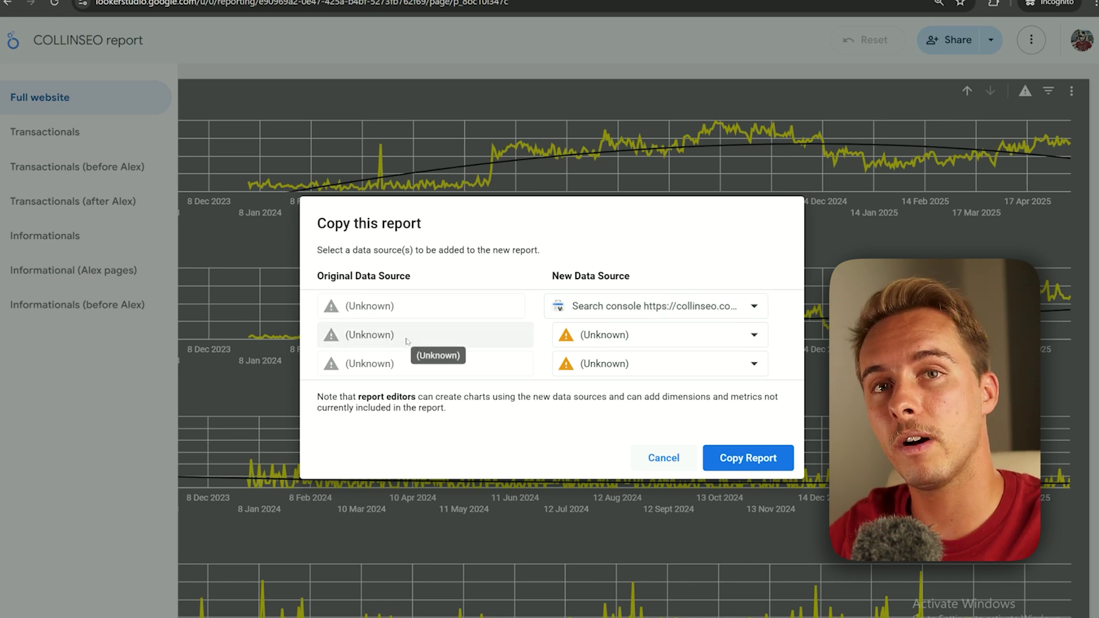
pyautogui.click(601, 335)
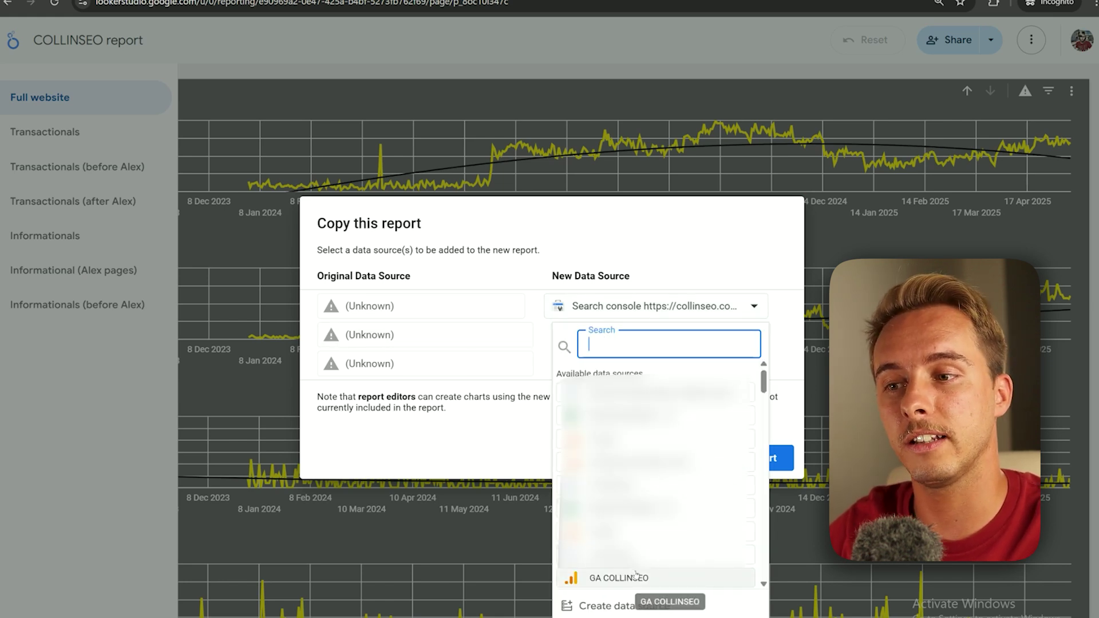
pyautogui.click(612, 578)
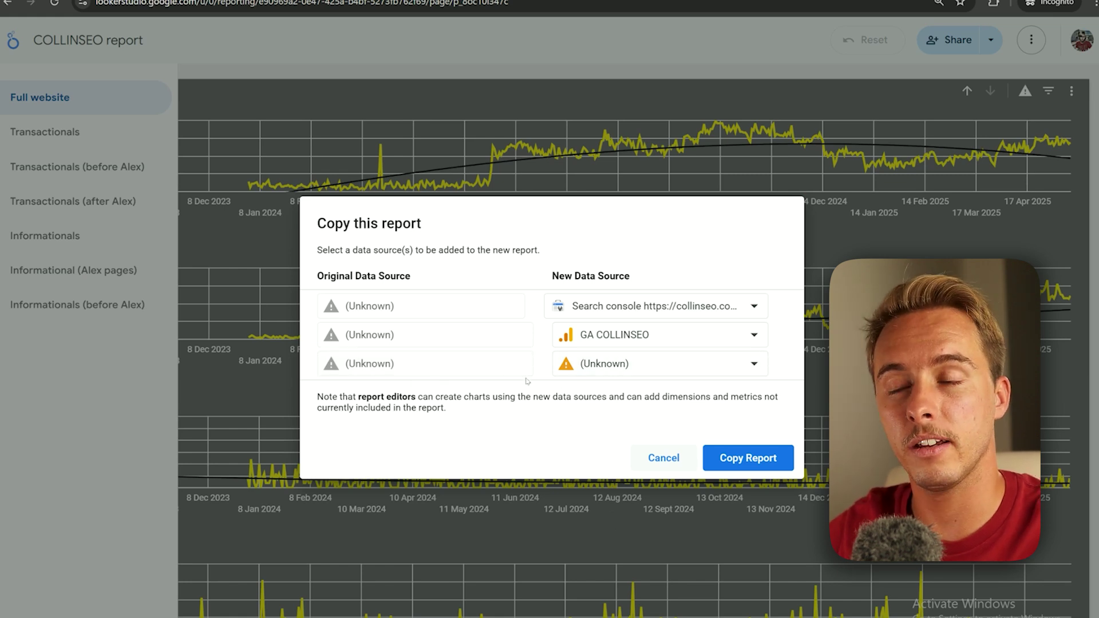
pyautogui.click(747, 458)
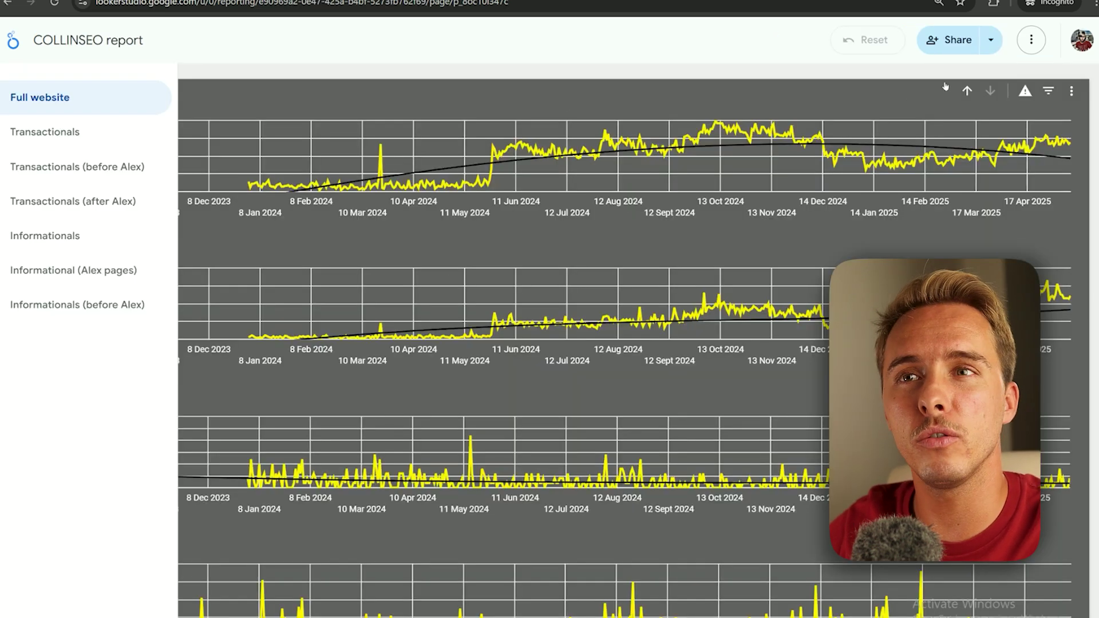
# - Start another report copy and review both New Data Source dropdowns without changing them
pyautogui.click(1031, 40)
pyautogui.click(960, 119)
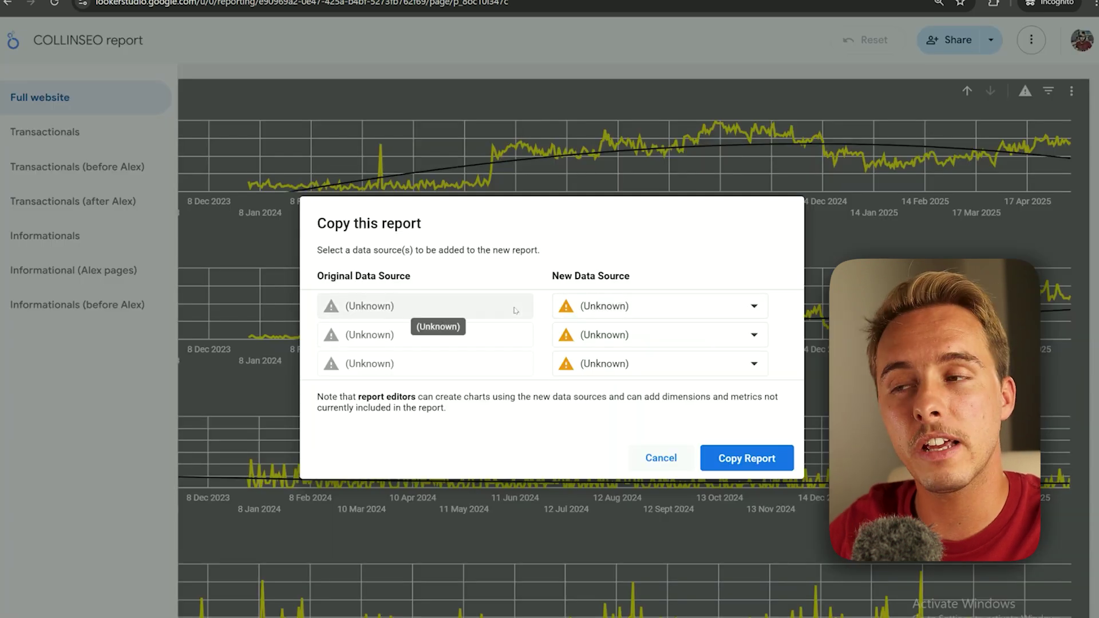
pyautogui.click(600, 305)
pyautogui.click(488, 312)
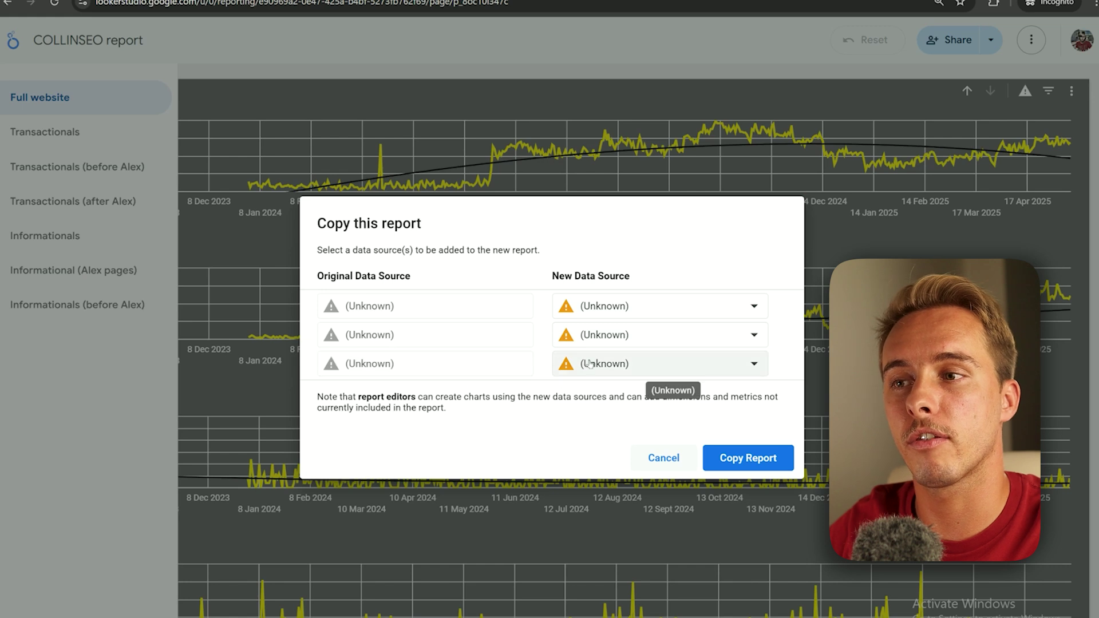
pyautogui.click(581, 341)
pyautogui.click(548, 365)
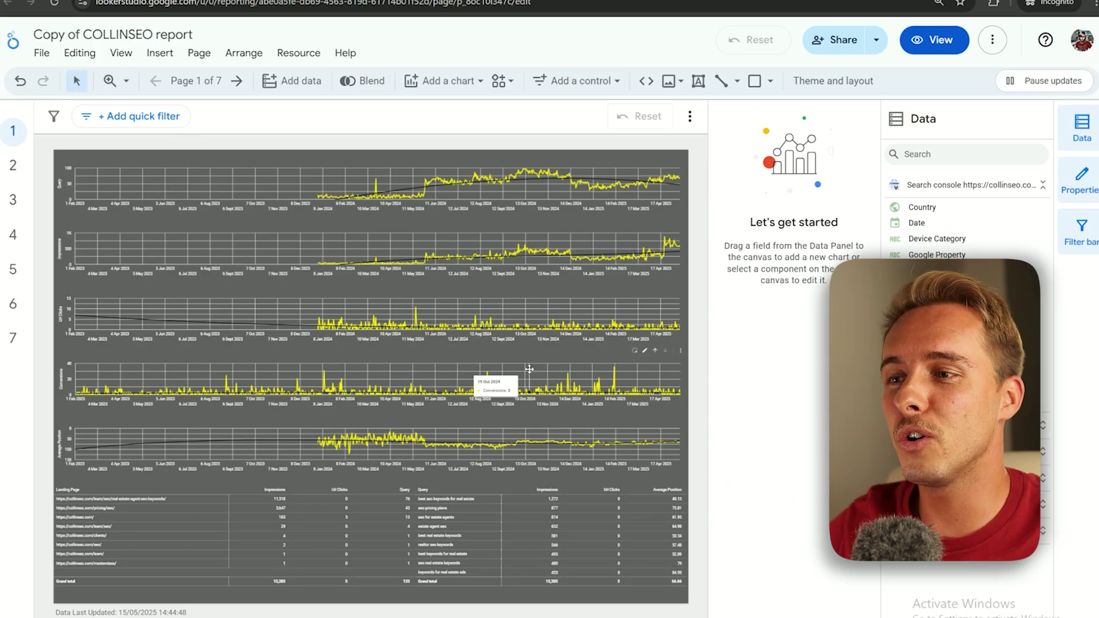
pyautogui.click(529, 369)
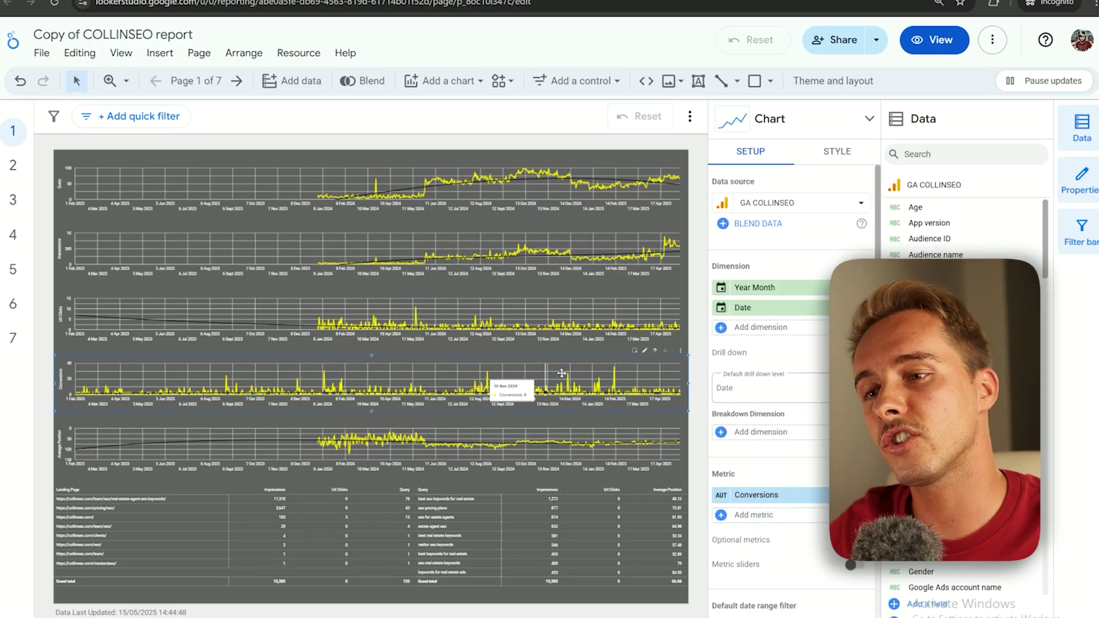
pyautogui.scroll(-1, 755, 464)
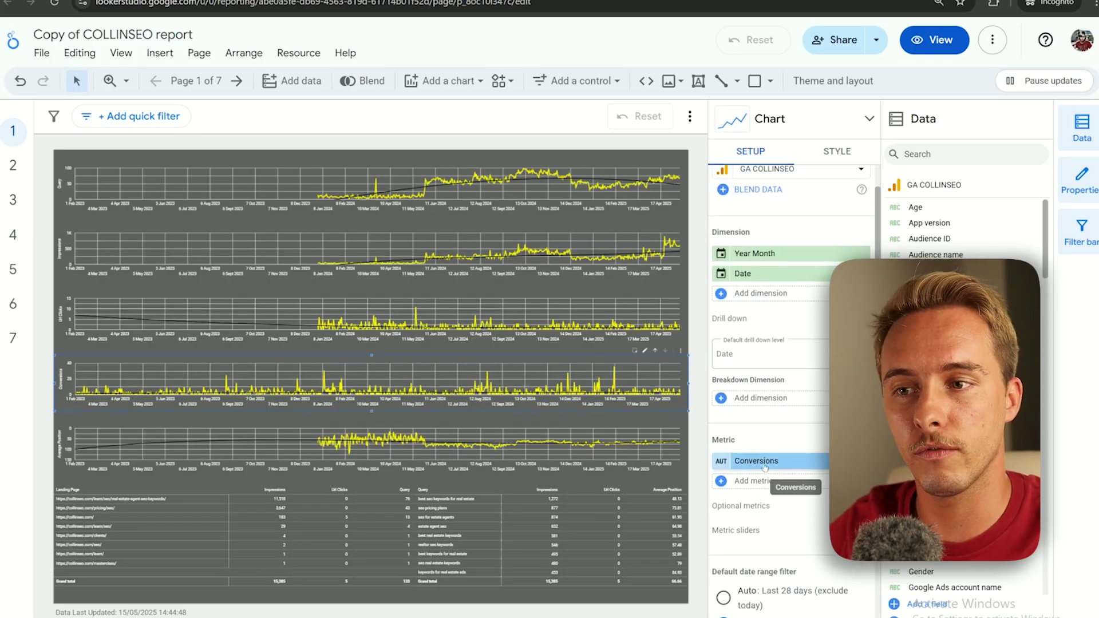
pyautogui.hotkey('alt', 'Tab')
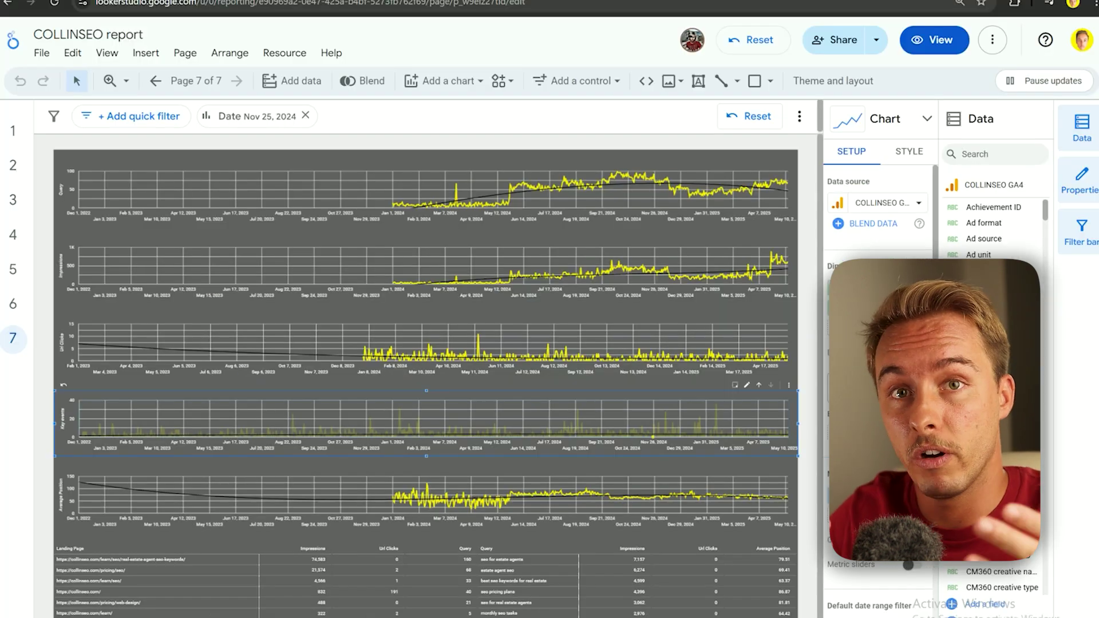
pyautogui.hotkey('alt', 'Tab')
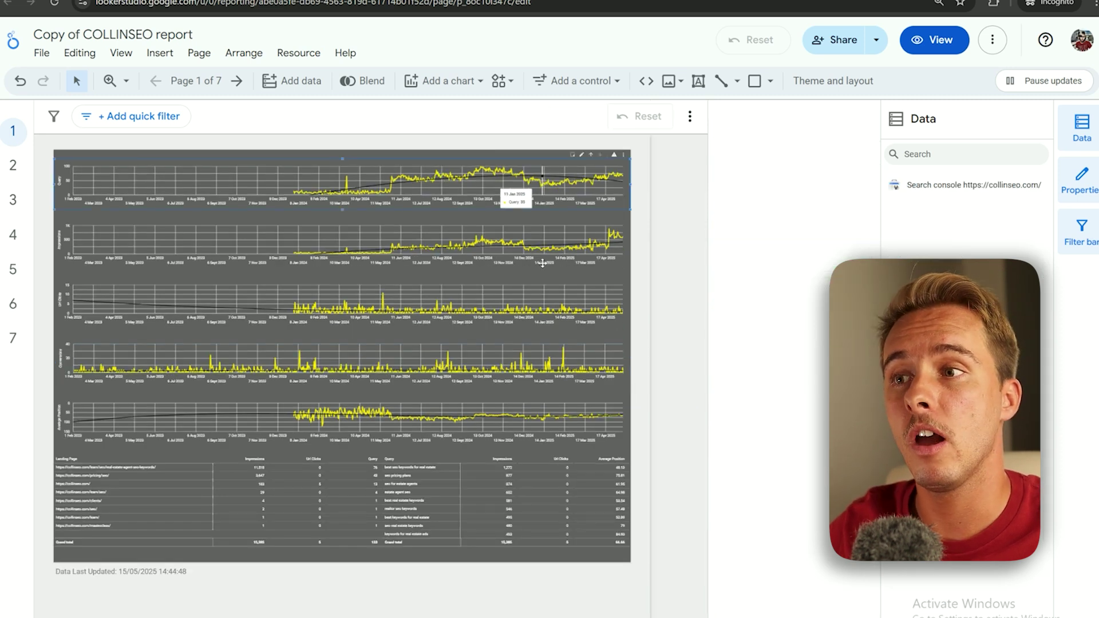
# - On the Informationals page, select the top Query chart and list its available filters
pyautogui.click(535, 252)
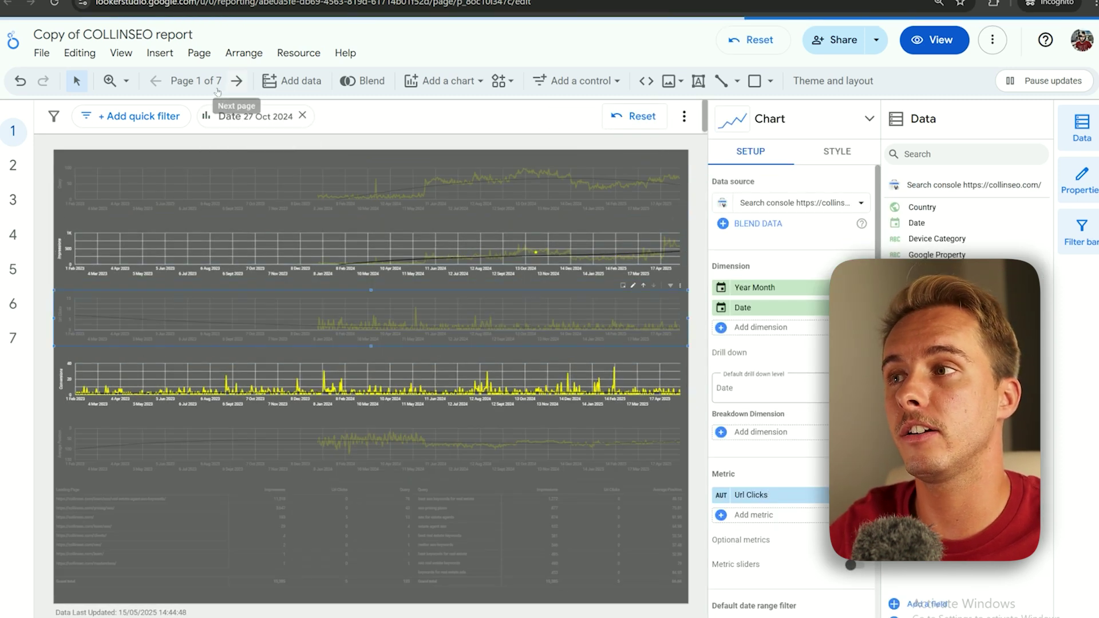
pyautogui.click(198, 80)
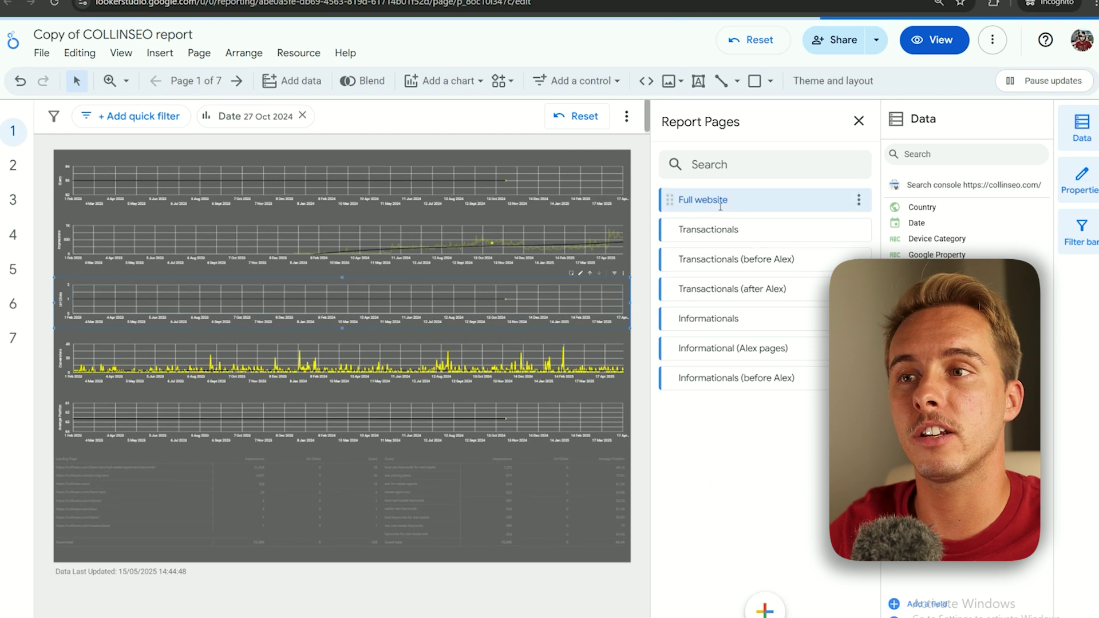
pyautogui.click(745, 320)
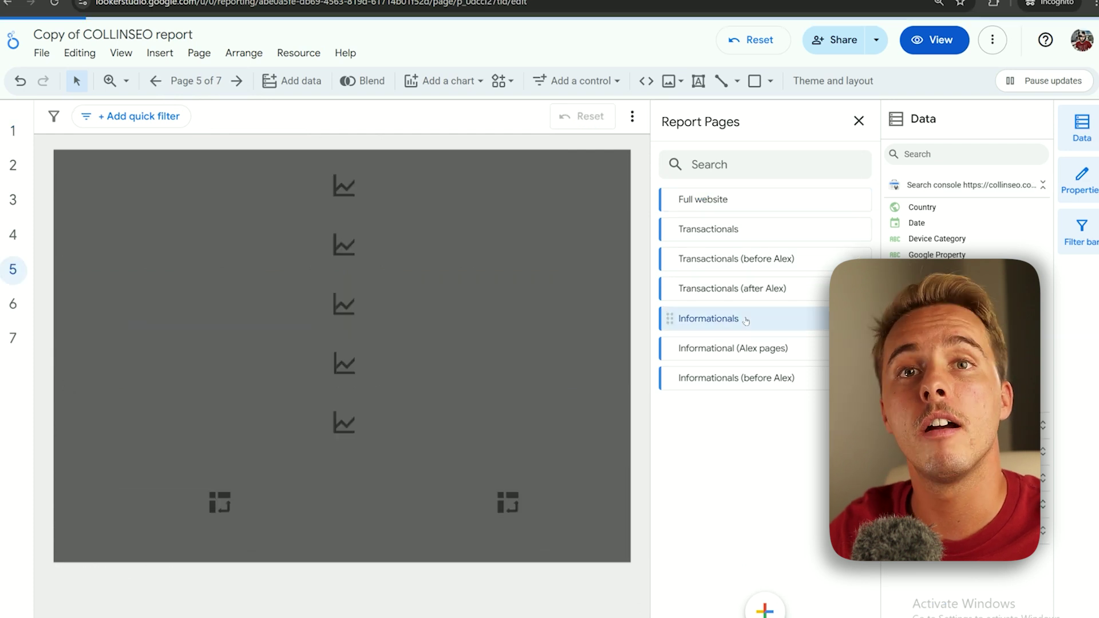
pyautogui.click(442, 174)
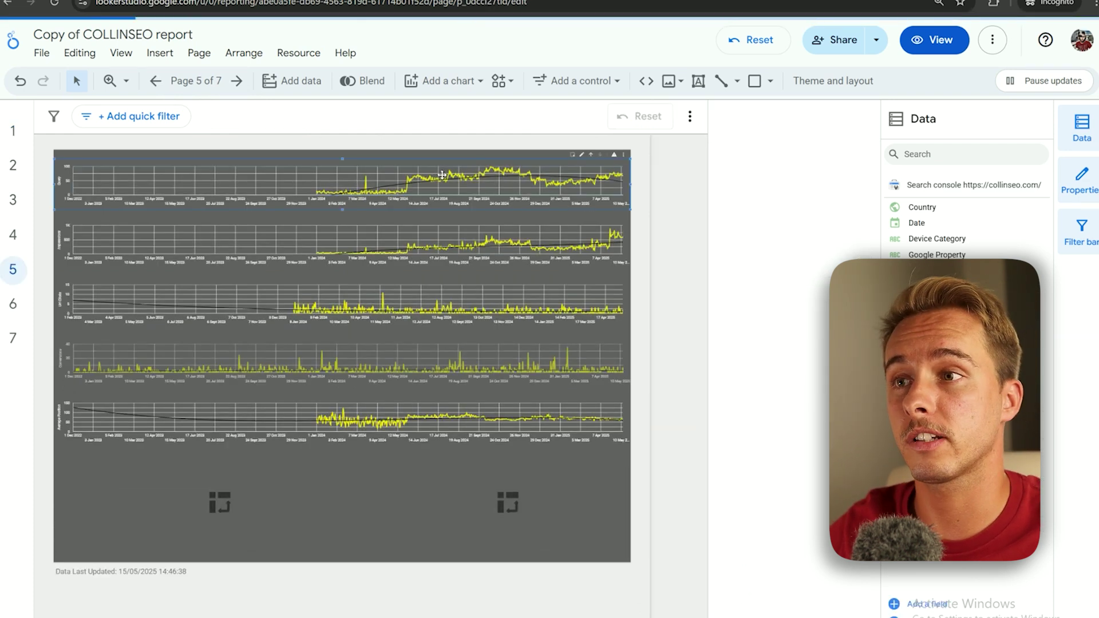
pyautogui.scroll(-6, 756, 266)
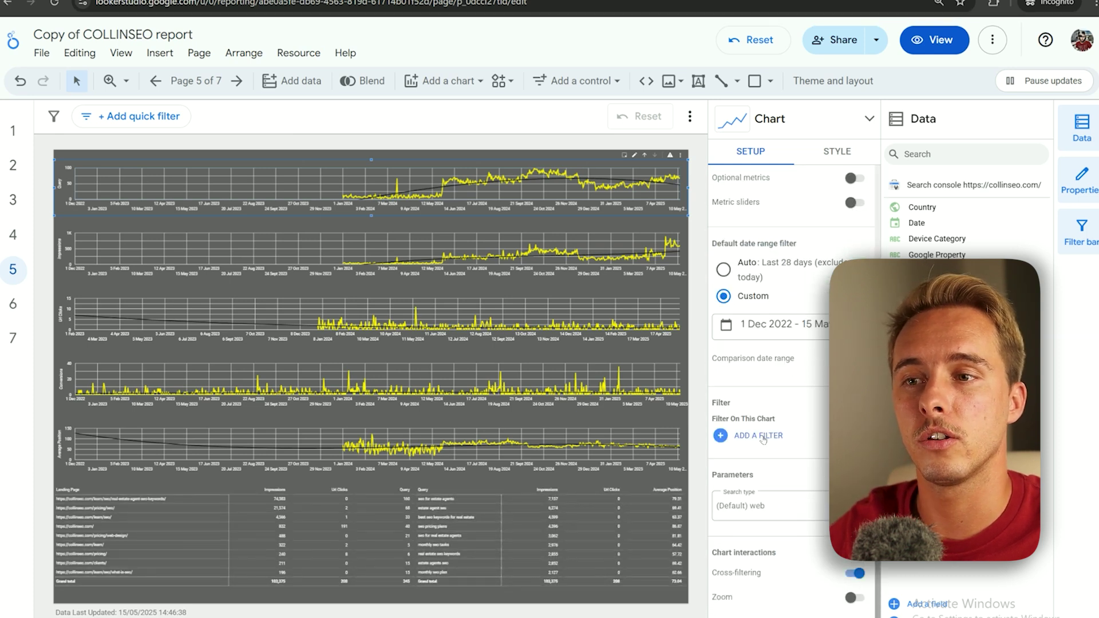
pyautogui.click(759, 436)
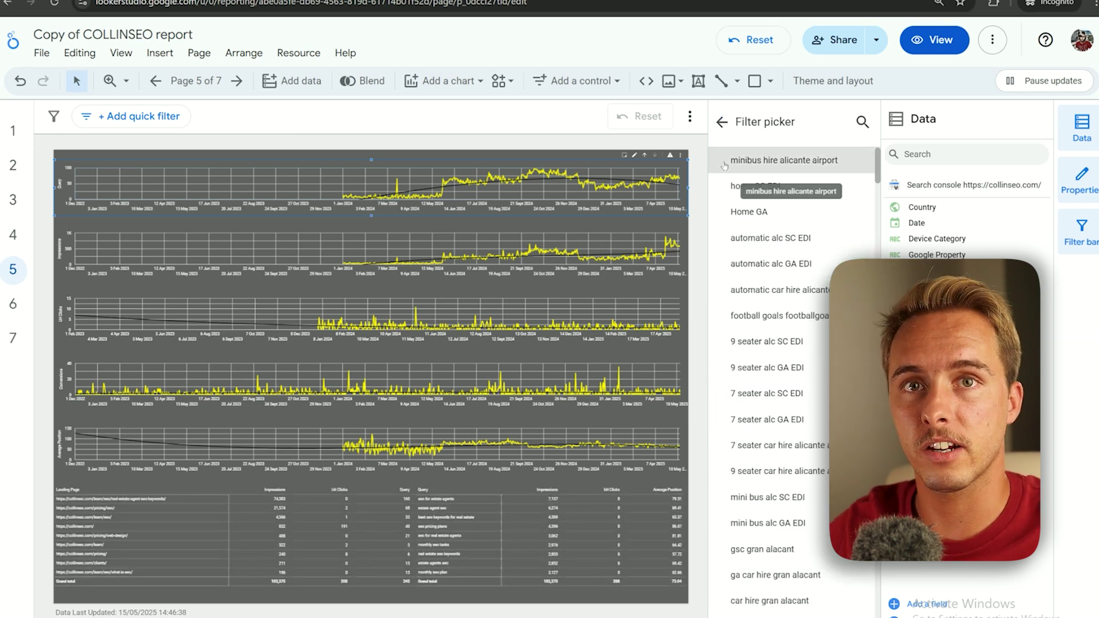